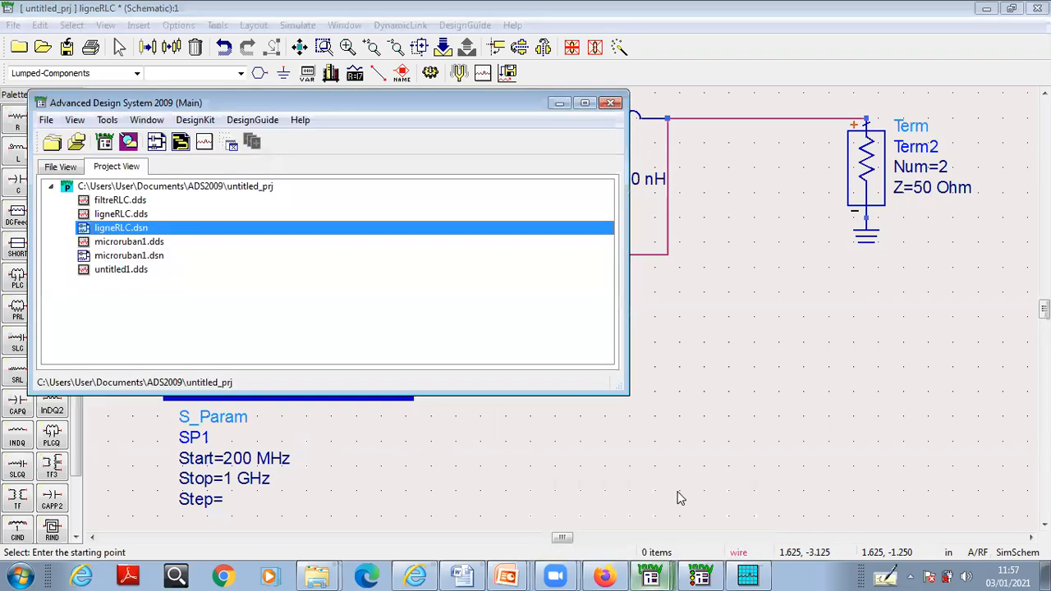
# Create a new blank schematic without the setup wizard and maximize its window.
pyautogui.click(157, 142)
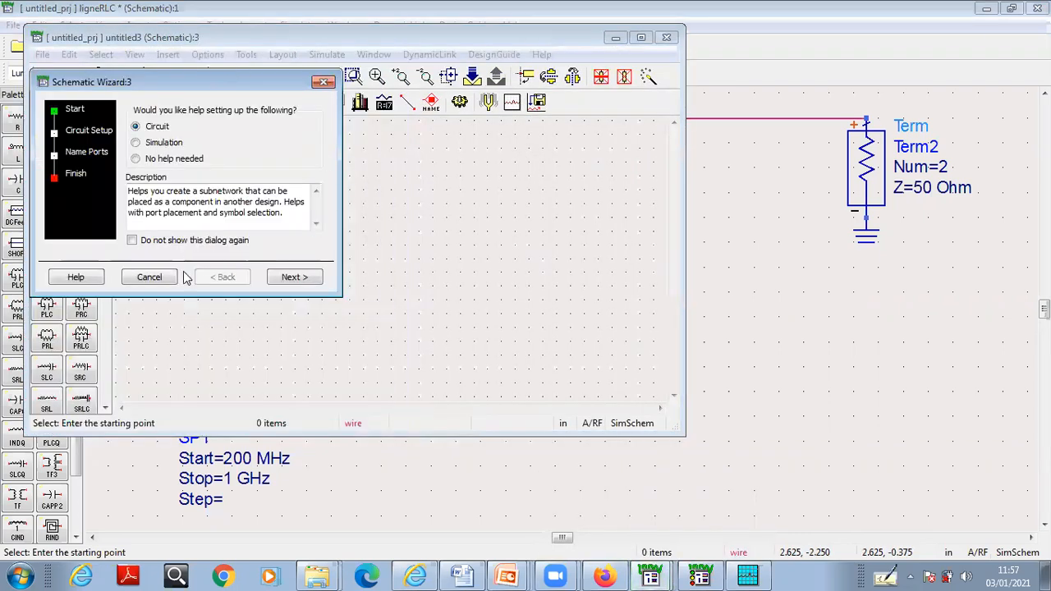
pyautogui.click(149, 276)
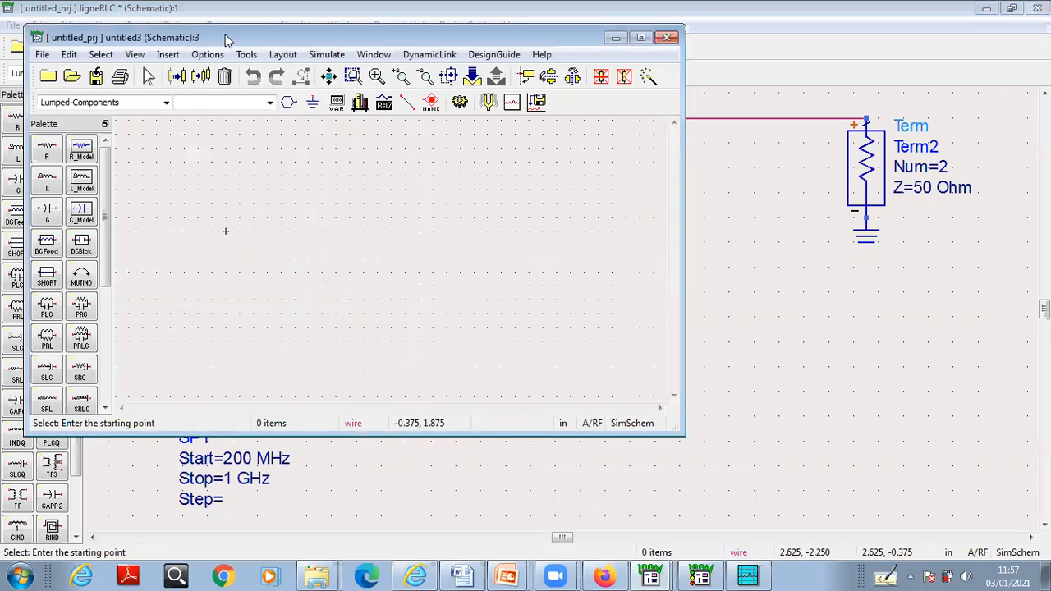
pyautogui.doubleClick(227, 37)
# Switch to the Word exercise sheet and read Exercise 1's RLC circuit, component values and worked solution.
pyautogui.click(462, 576)
pyautogui.moveTo(1044, 168); pyautogui.dragTo(1044, 156)
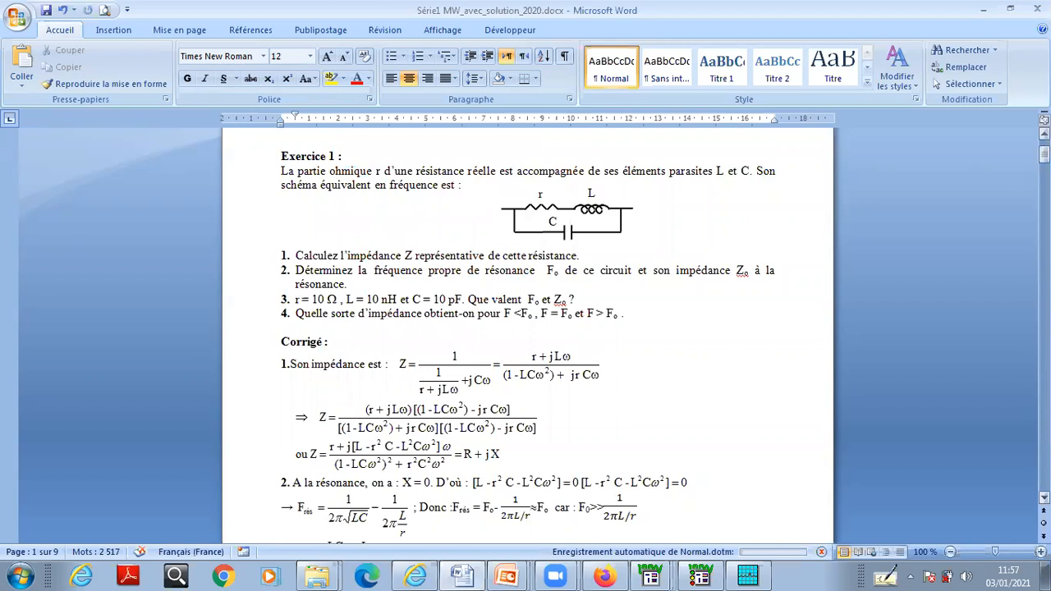
pyautogui.scroll(-3, 527, 329)
pyautogui.moveTo(1044, 159); pyautogui.dragTo(1044, 159)
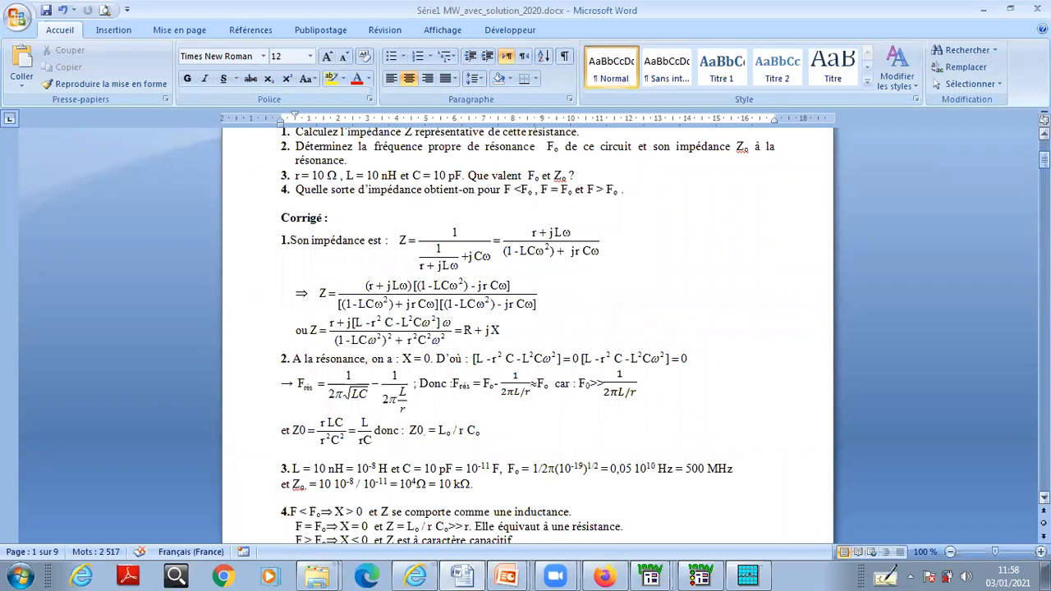
pyautogui.click(983, 9)
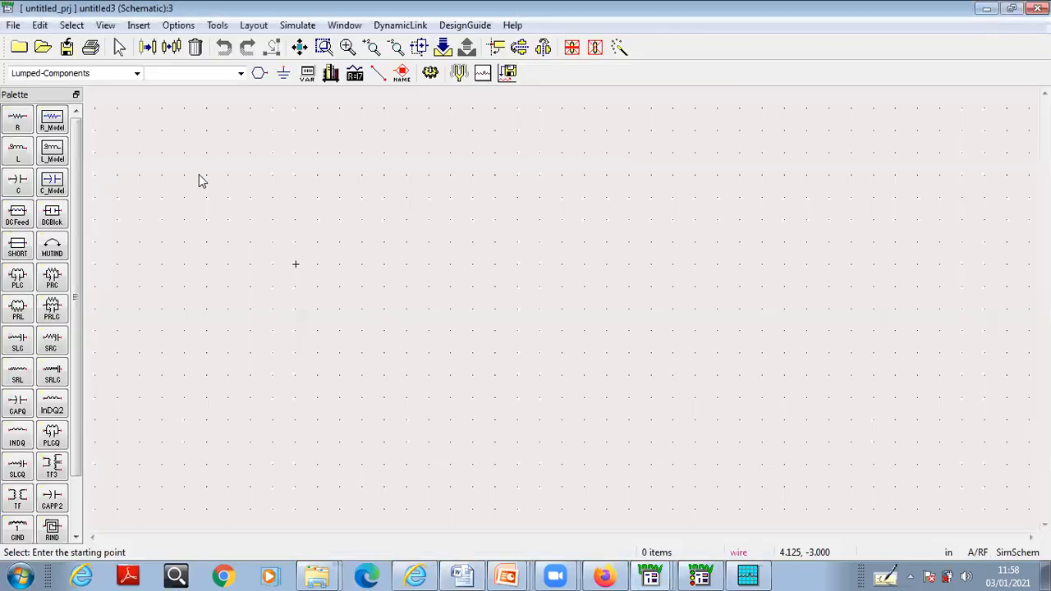
# Place a resistor and an inductor in a horizontal row, spaced apart and joined in series by a wire.
pyautogui.click(17, 120)
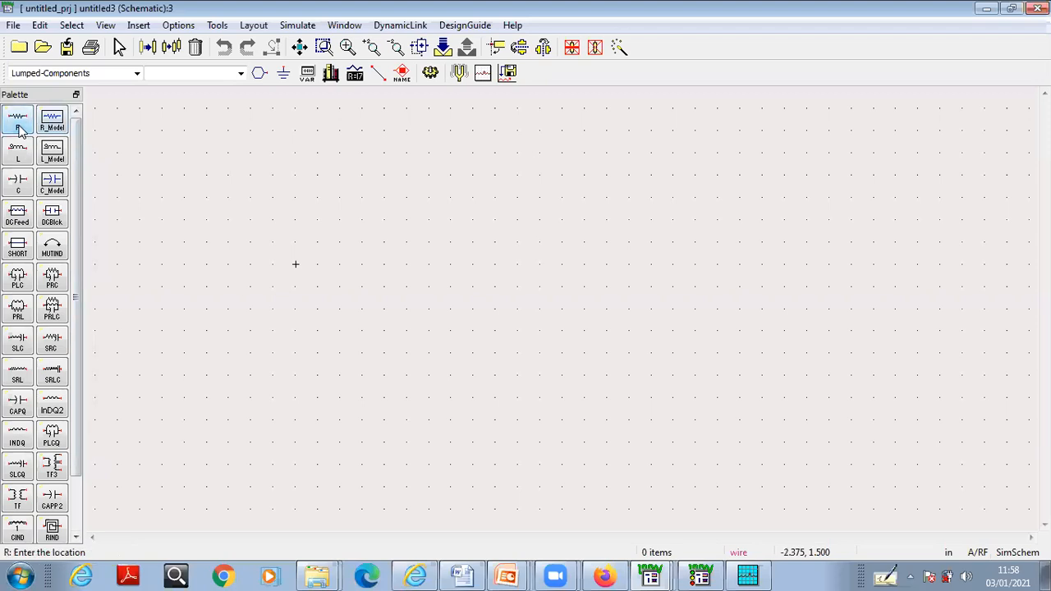
pyautogui.click(395, 209)
pyautogui.press('Escape')
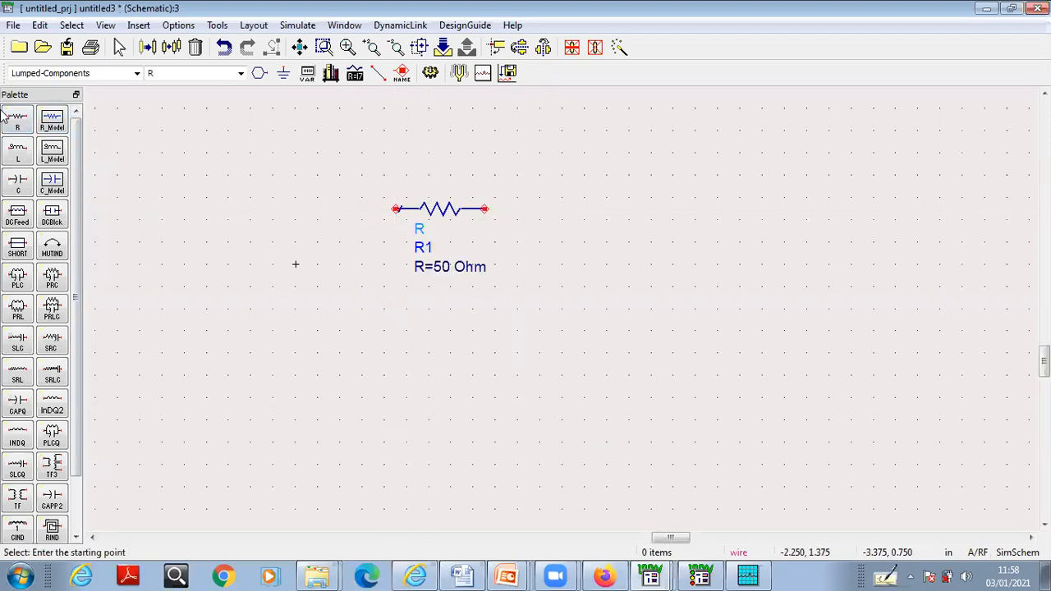
pyautogui.click(18, 161)
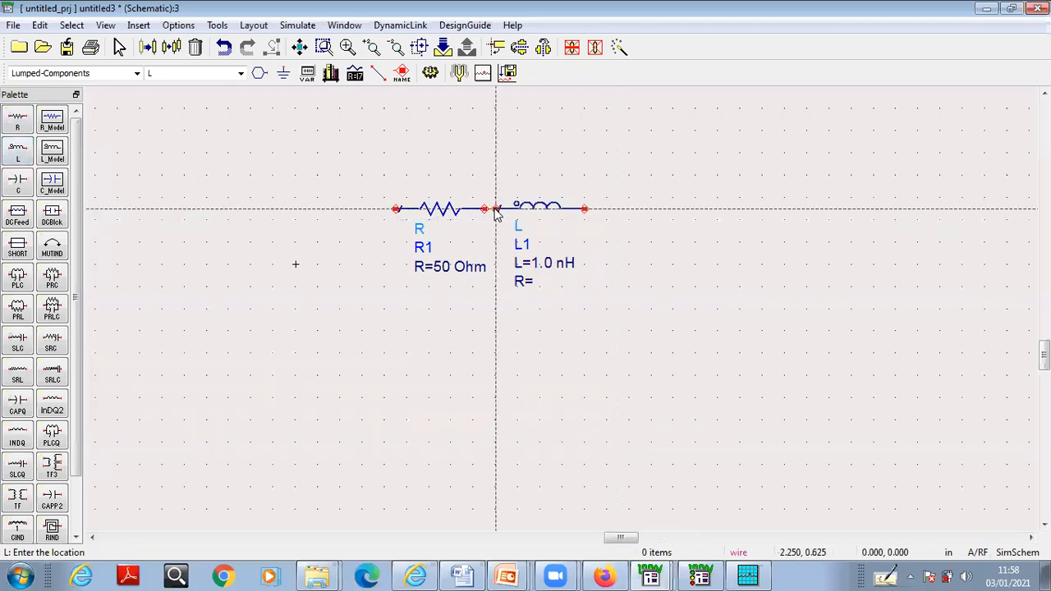
pyautogui.click(495, 210)
pyautogui.press('Escape')
pyautogui.click(532, 210)
pyautogui.moveTo(532, 210); pyautogui.dragTo(588, 209)
# Place a horizontal capacitor centred below the series resistor and inductor.
pyautogui.click(20, 185)
pyautogui.click(463, 343)
pyautogui.press('Escape')
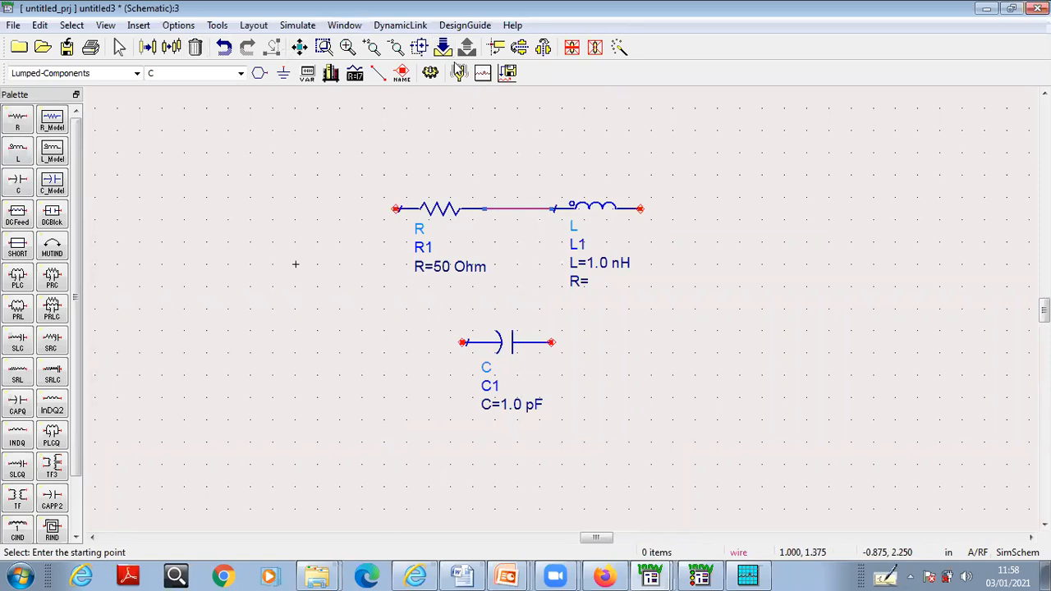
# Wire the capacitor in parallel with the series branch, from the resistor's free end to the inductor's free end.
pyautogui.click(378, 72)
pyautogui.click(395, 210)
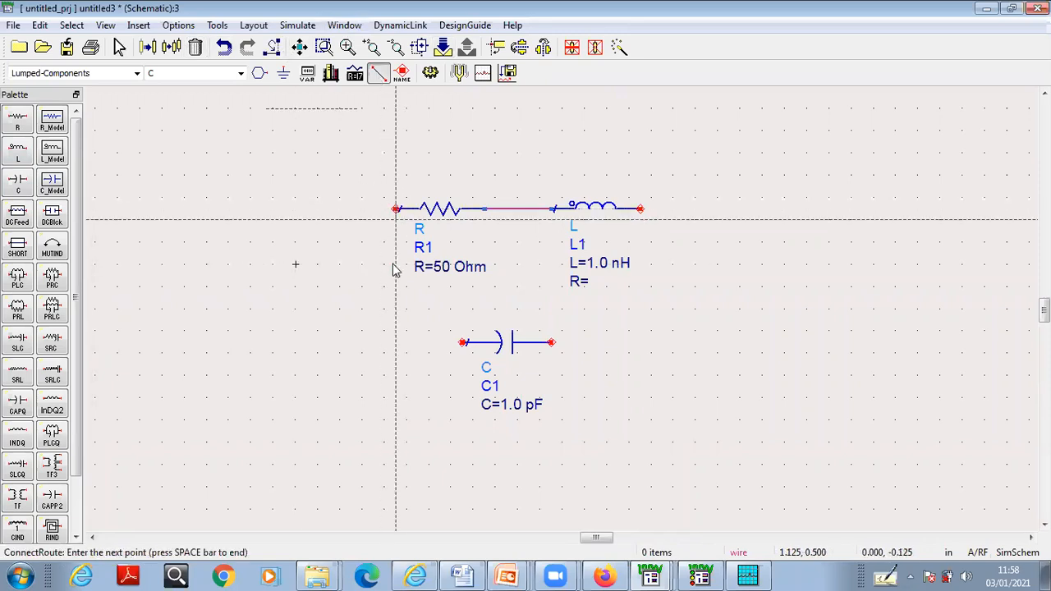
pyautogui.click(464, 343)
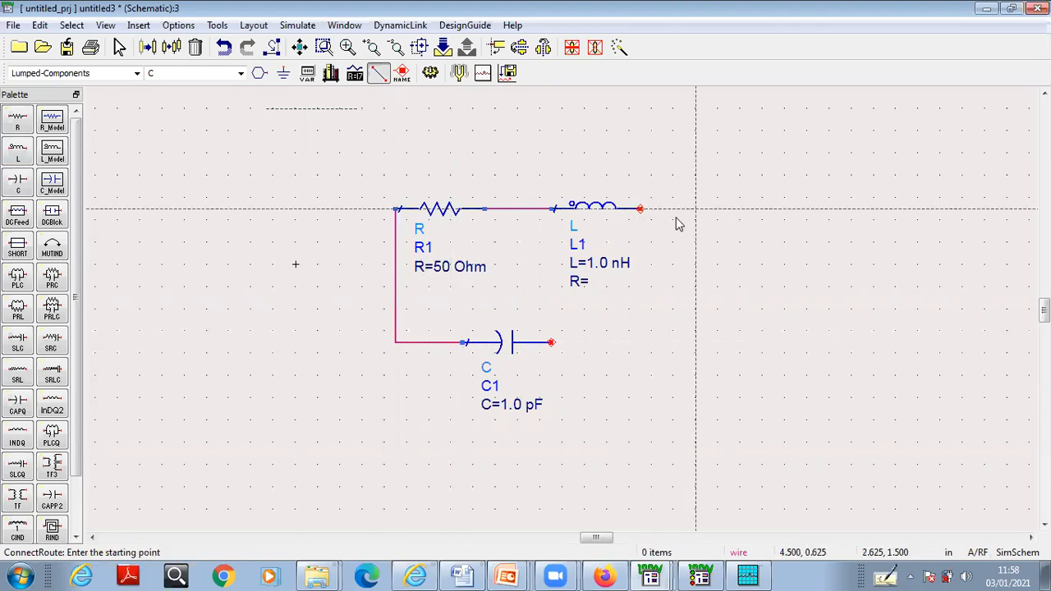
pyautogui.click(640, 209)
pyautogui.click(550, 344)
pyautogui.press('Escape')
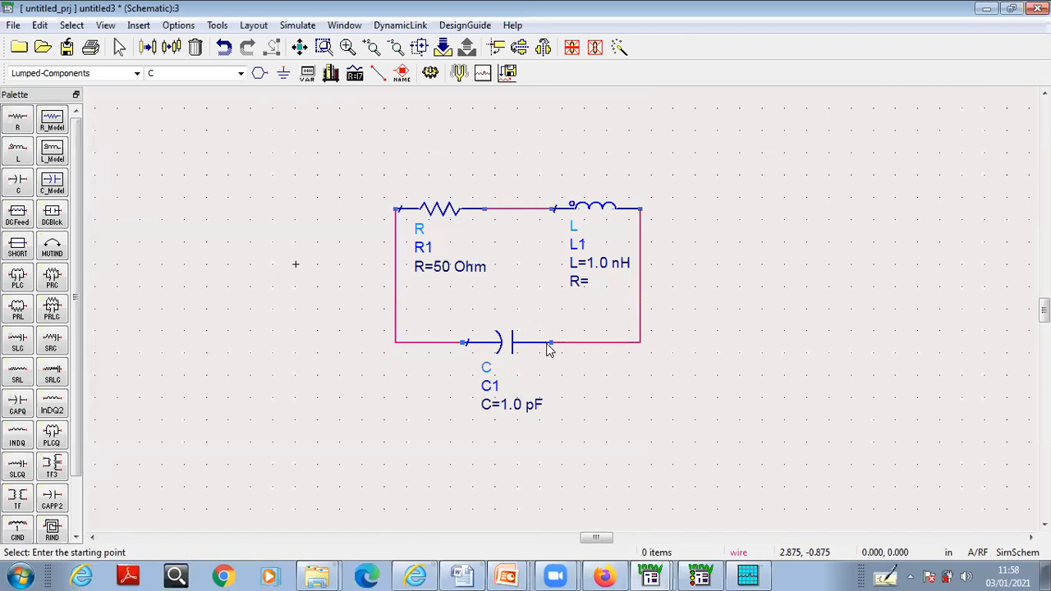
# Load the Simulation-S_Param components and place an S-parameter simulation controller on the schematic, clear of the circuit.
pyautogui.click(137, 75)
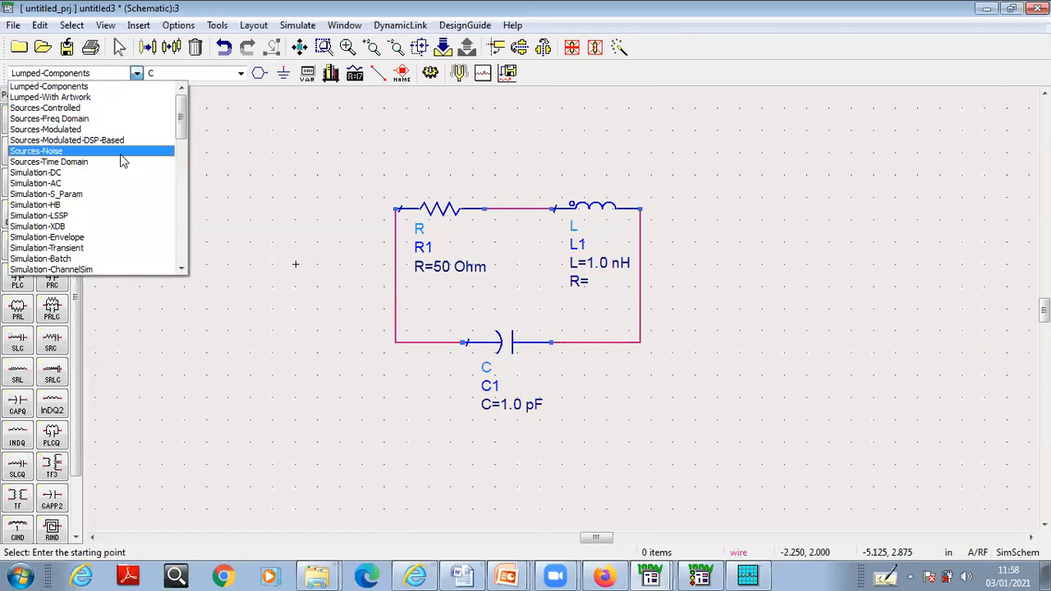
pyautogui.click(112, 194)
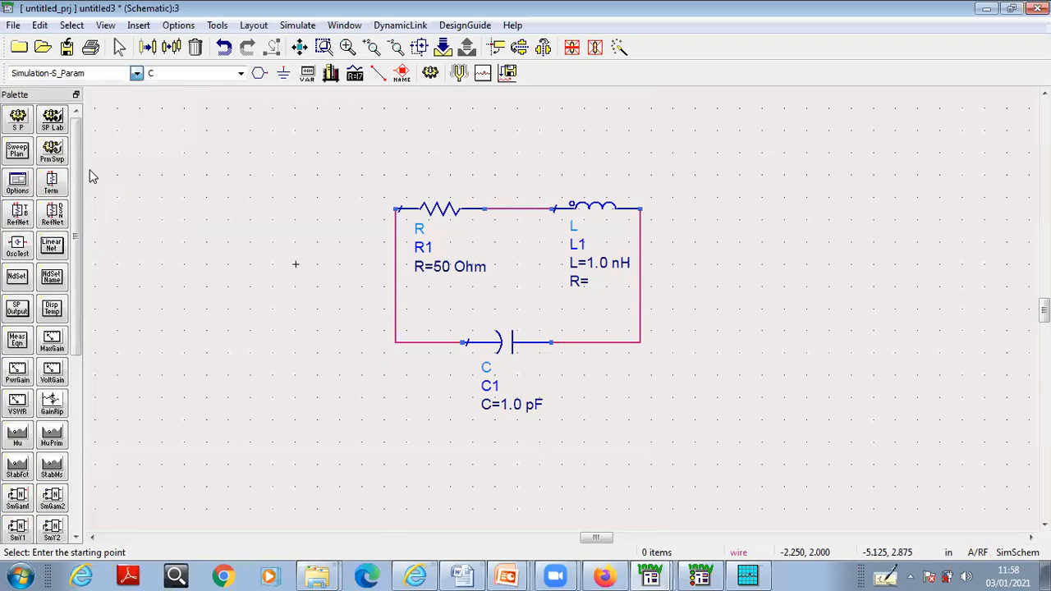
pyautogui.click(20, 125)
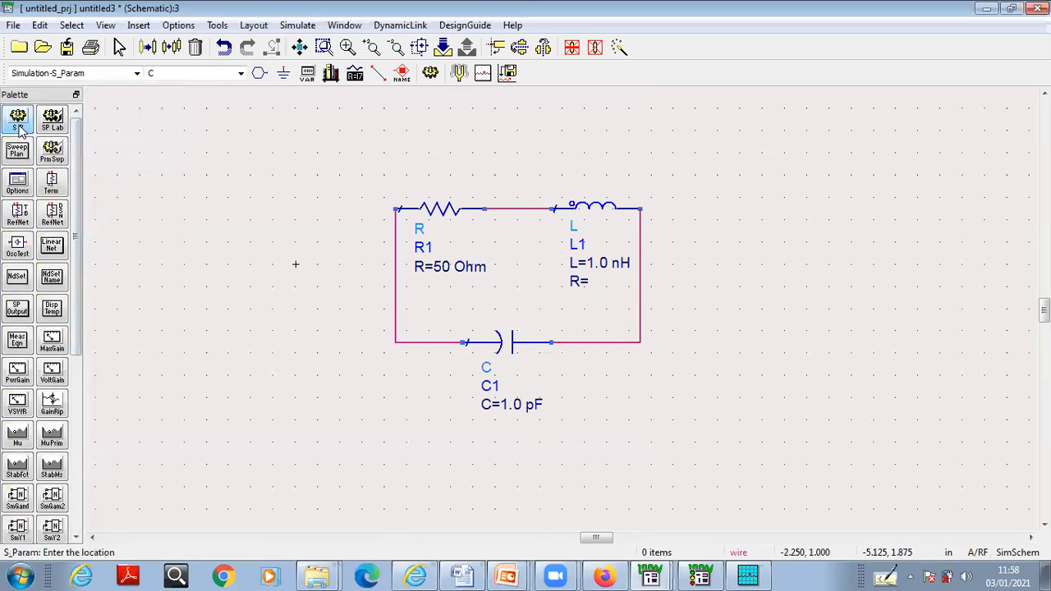
pyautogui.click(138, 129)
pyautogui.press('Escape')
pyautogui.moveTo(174, 139); pyautogui.dragTo(785, 140)
# Place a Term port on each side of the RLC circuit and move the S-parameter controller below the first port.
pyautogui.click(51, 182)
pyautogui.click(172, 211)
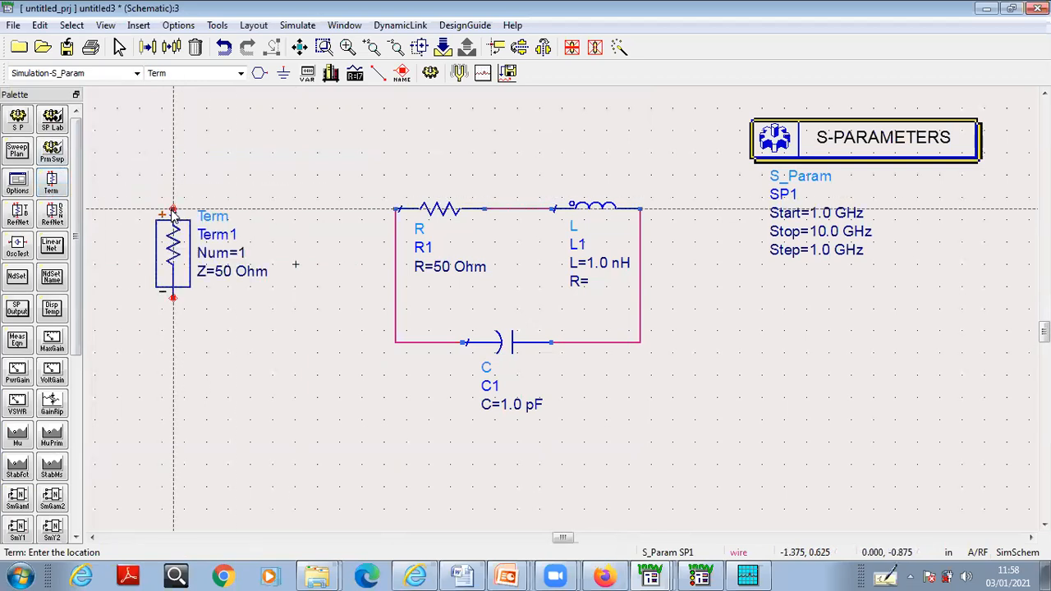
pyautogui.press('Escape')
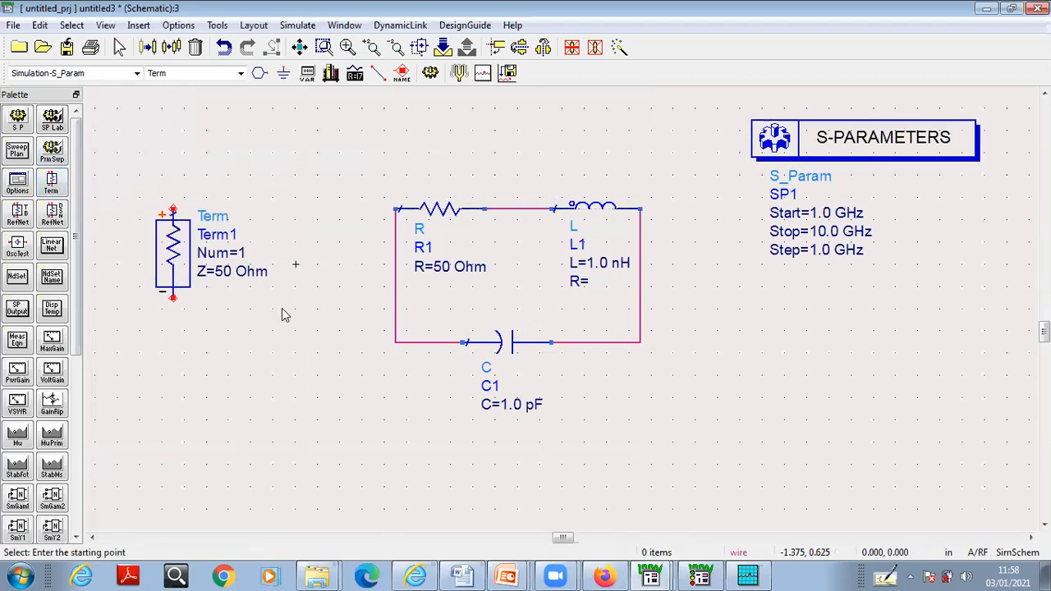
pyautogui.click(51, 182)
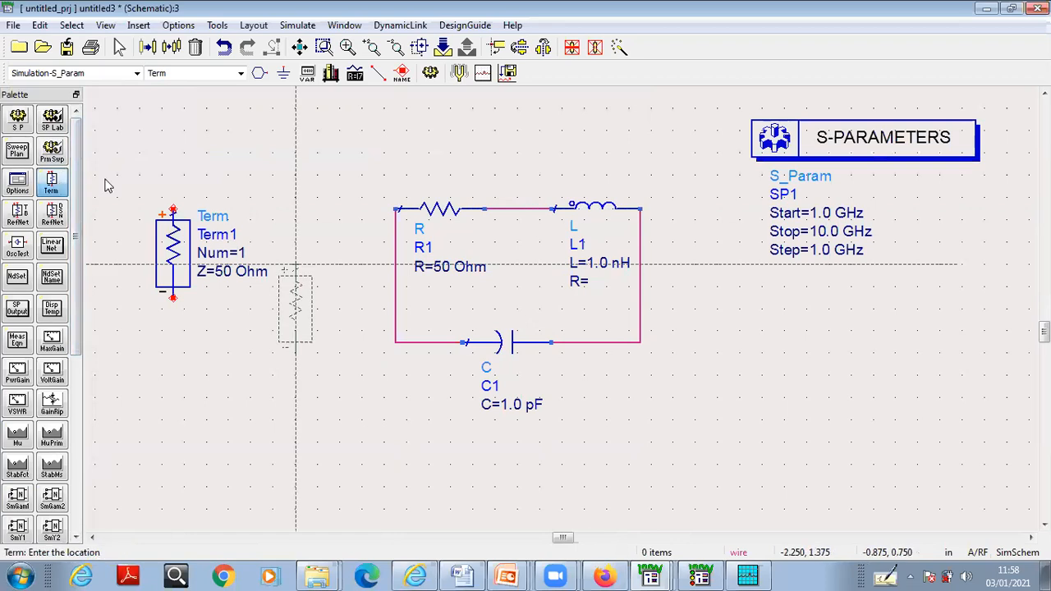
pyautogui.click(740, 211)
pyautogui.press('Escape')
pyautogui.moveTo(743, 246); pyautogui.dragTo(919, 256)
pyautogui.moveTo(878, 146); pyautogui.dragTo(254, 434)
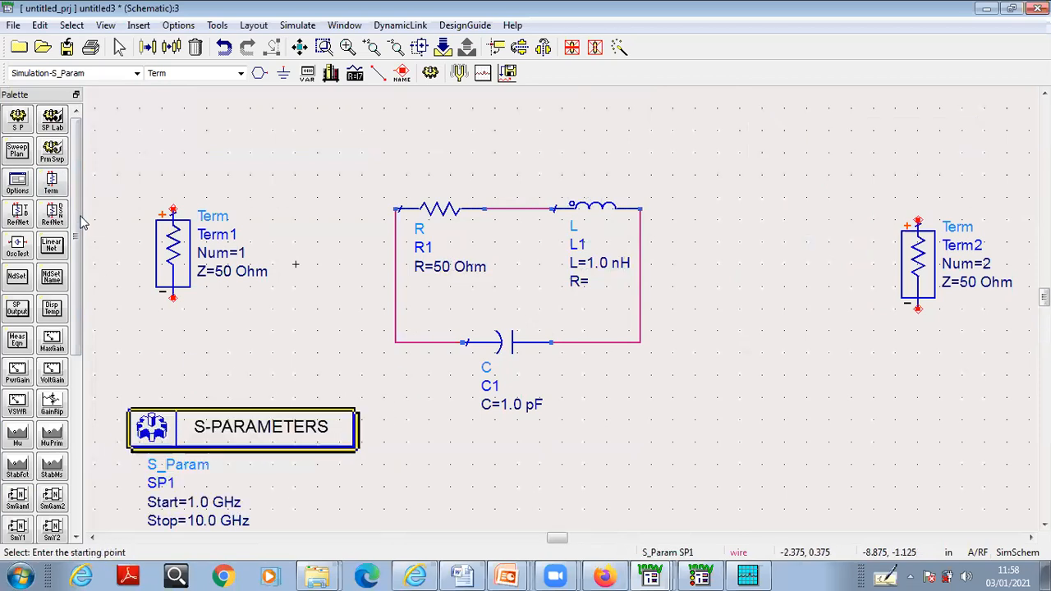
# Attach a ground to the negative terminal of each Term port.
pyautogui.click(283, 73)
pyautogui.click(172, 302)
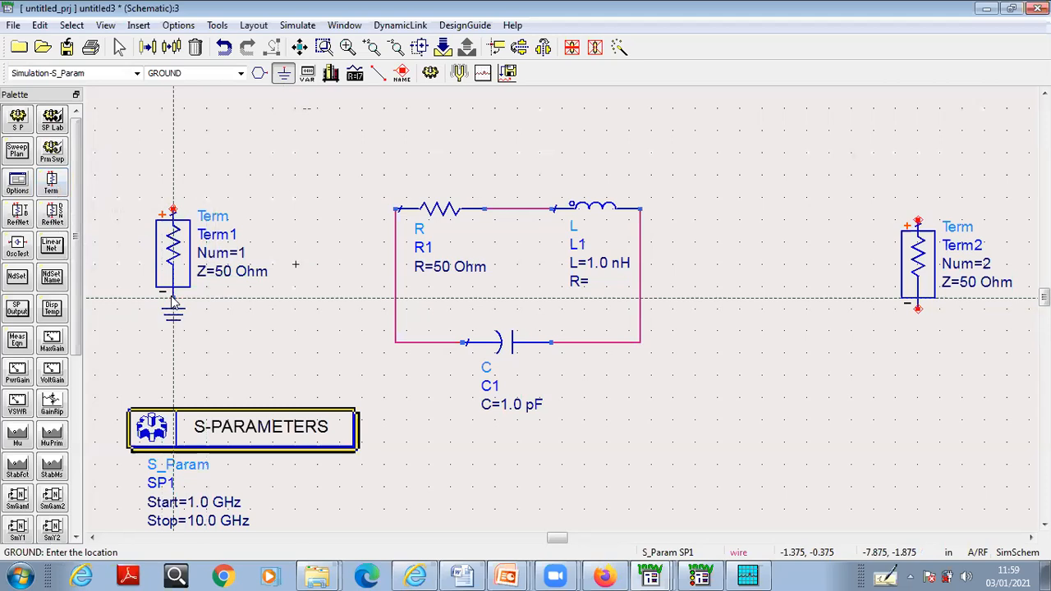
pyautogui.click(921, 318)
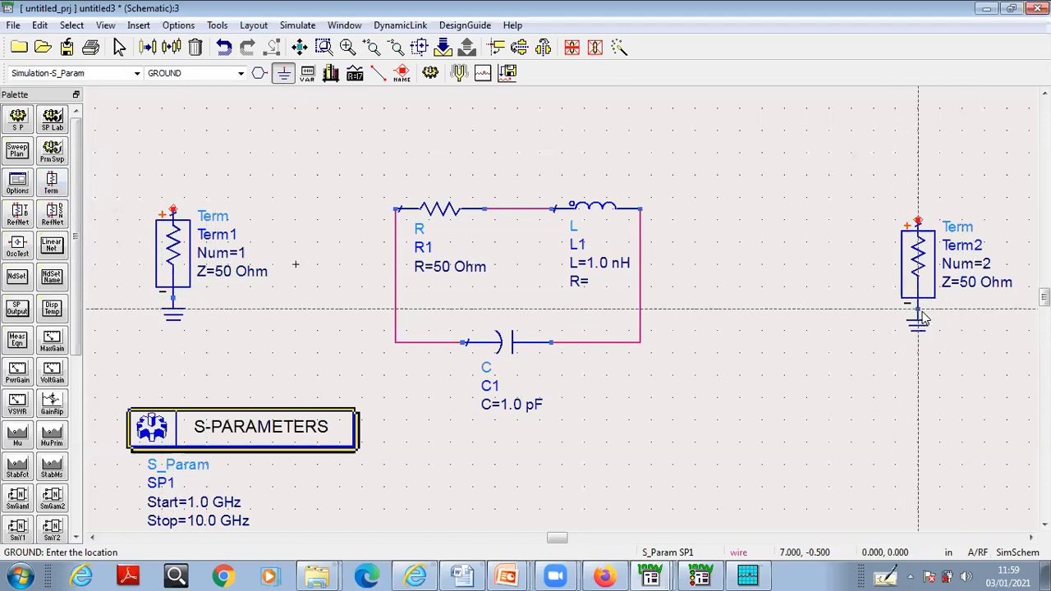
pyautogui.press('Escape')
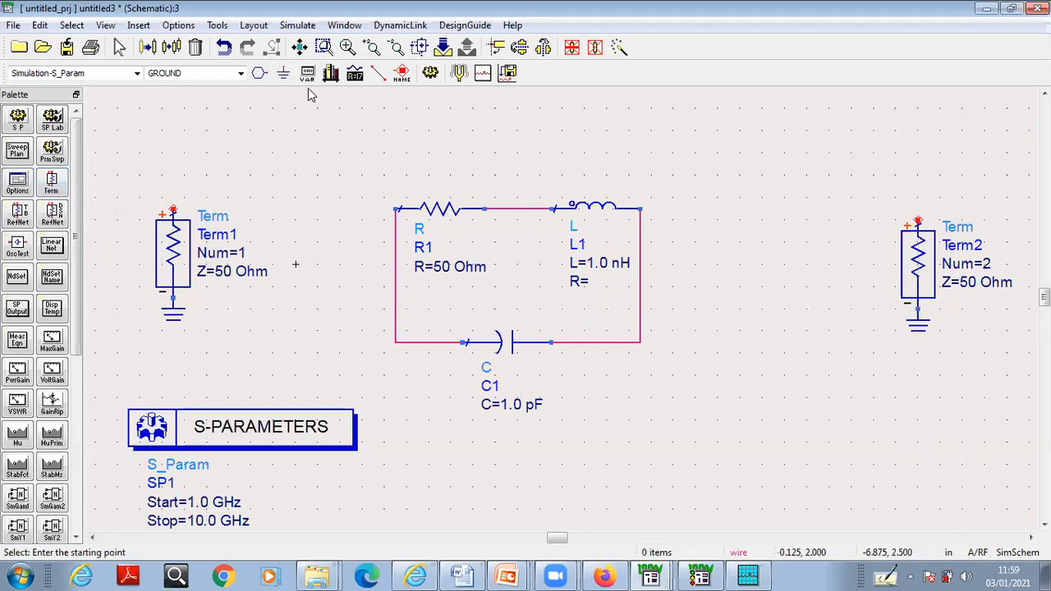
# Wire Term1 to the resistor's input node and the inductor's output node to Term2.
pyautogui.click(377, 73)
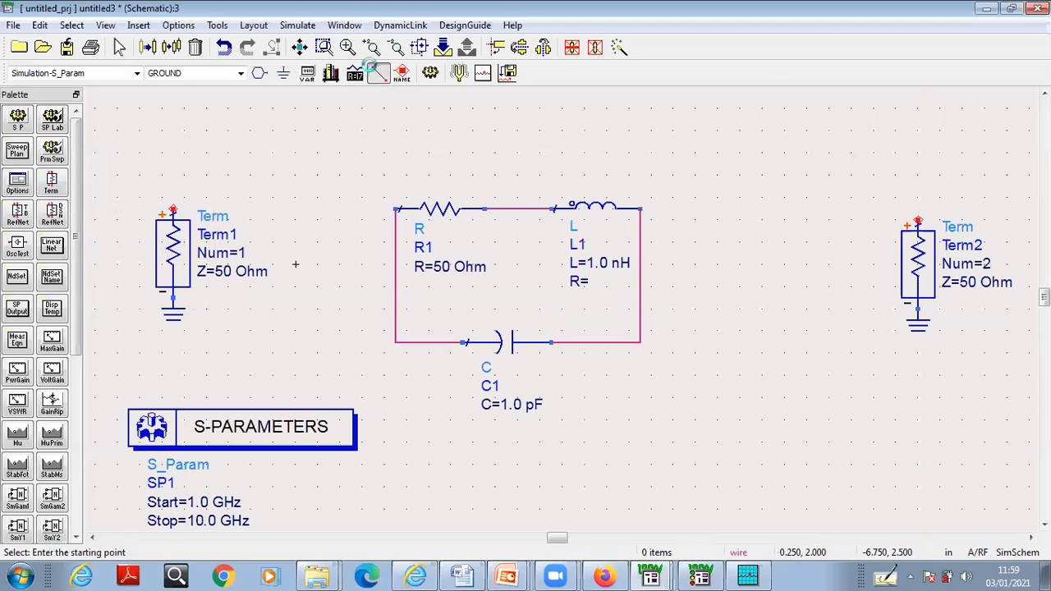
pyautogui.click(174, 210)
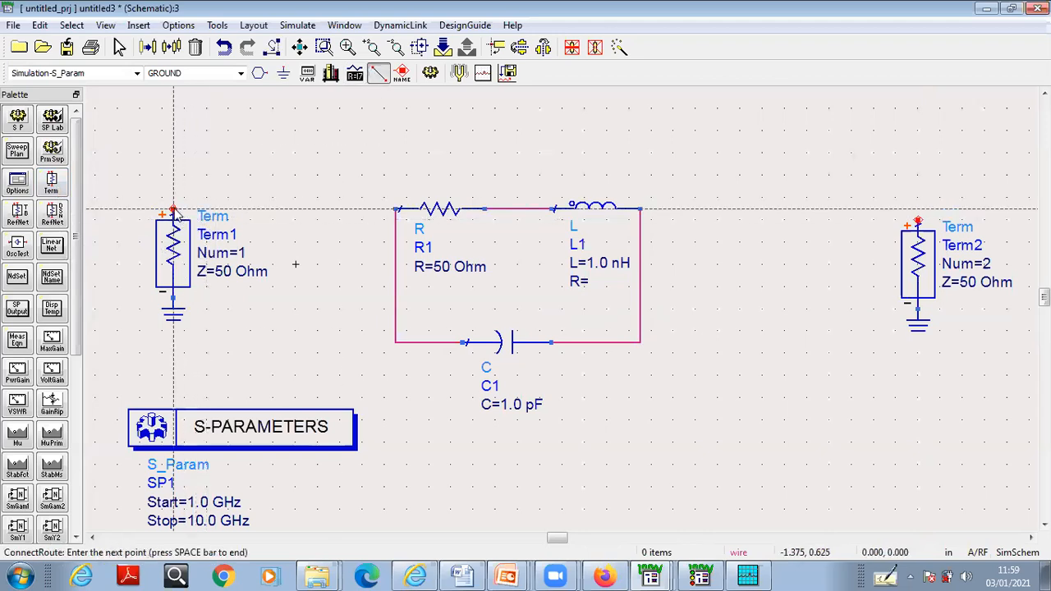
pyautogui.click(396, 209)
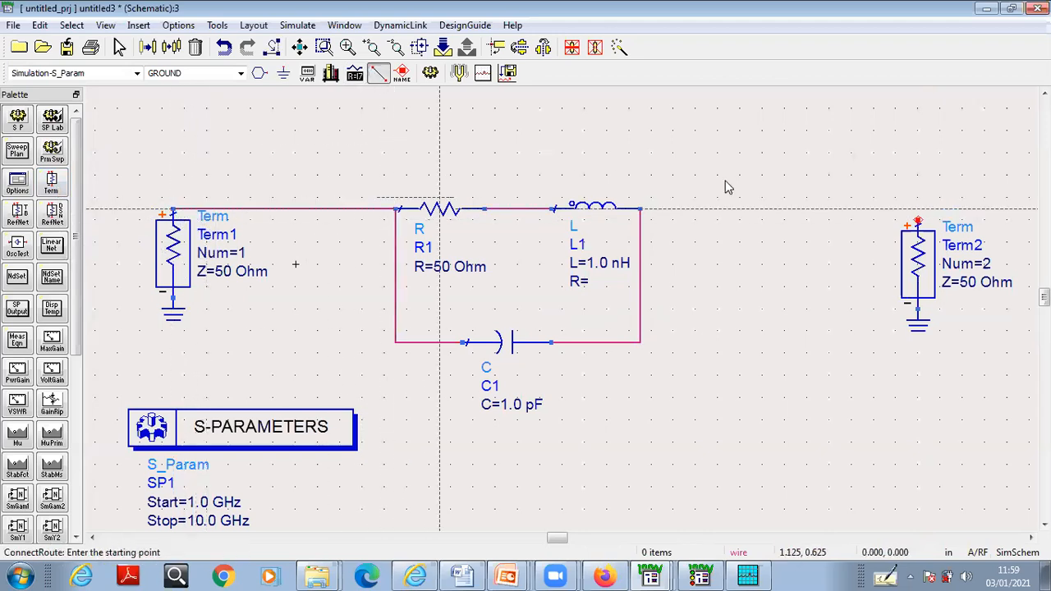
pyautogui.click(641, 210)
pyautogui.click(917, 221)
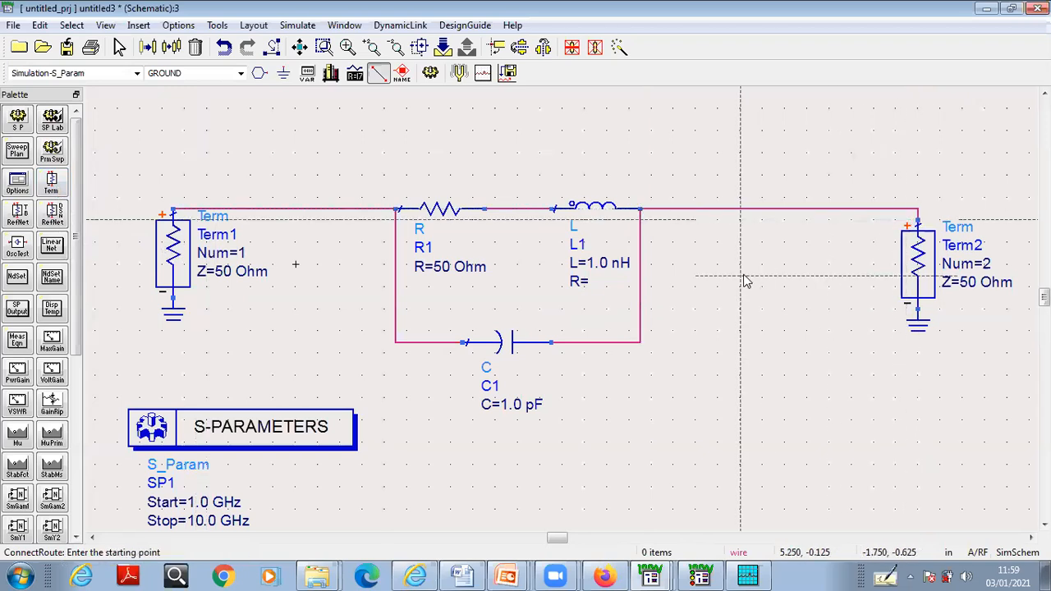
pyautogui.press('Escape')
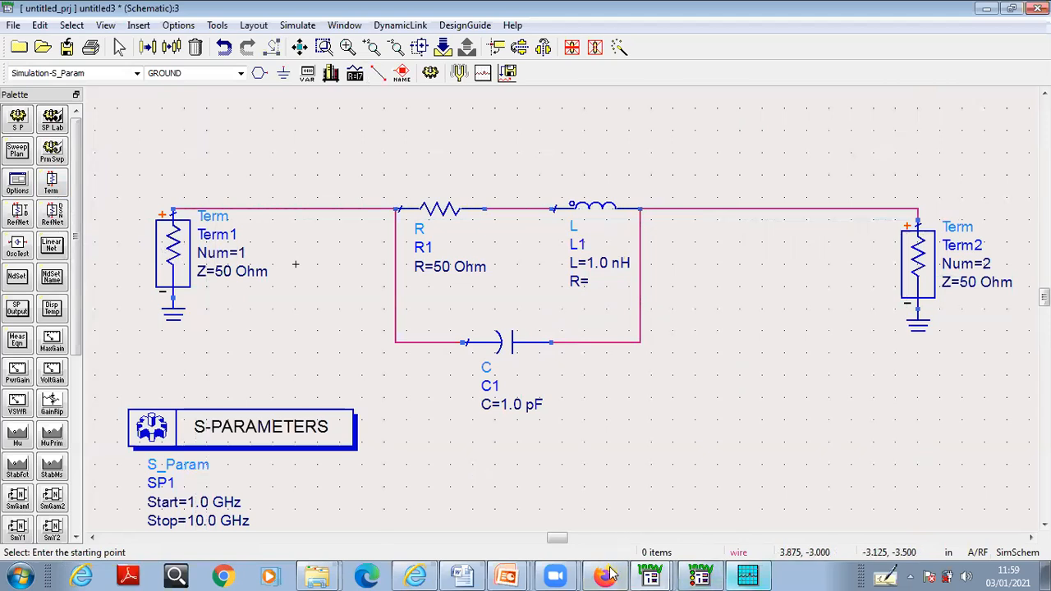
# Check the component values in the Word exercise sheet and set inductor L1 to 10.0 nH.
pyautogui.click(476, 568)
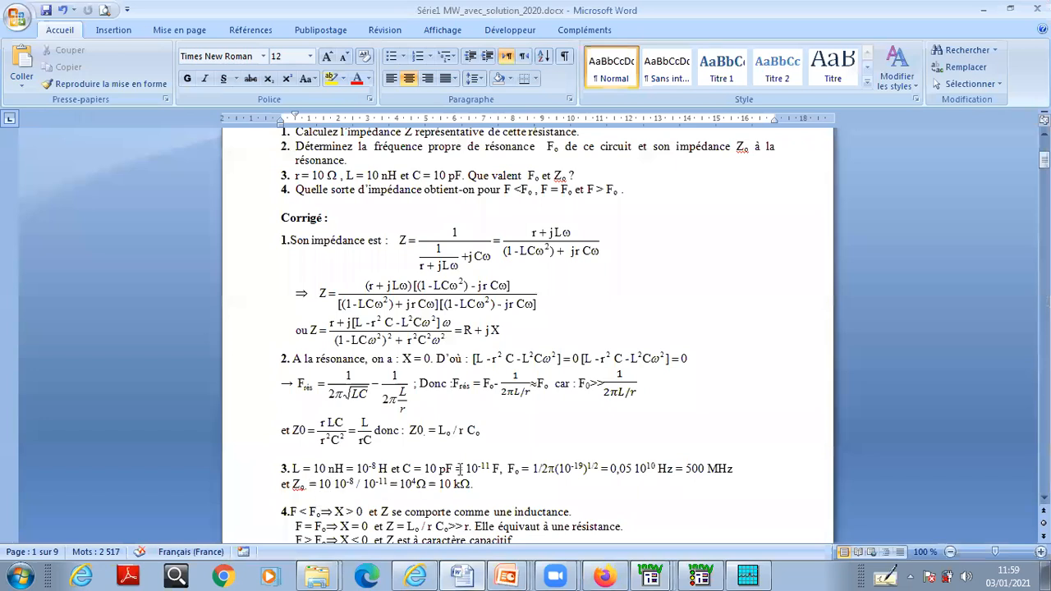
pyautogui.click(982, 8)
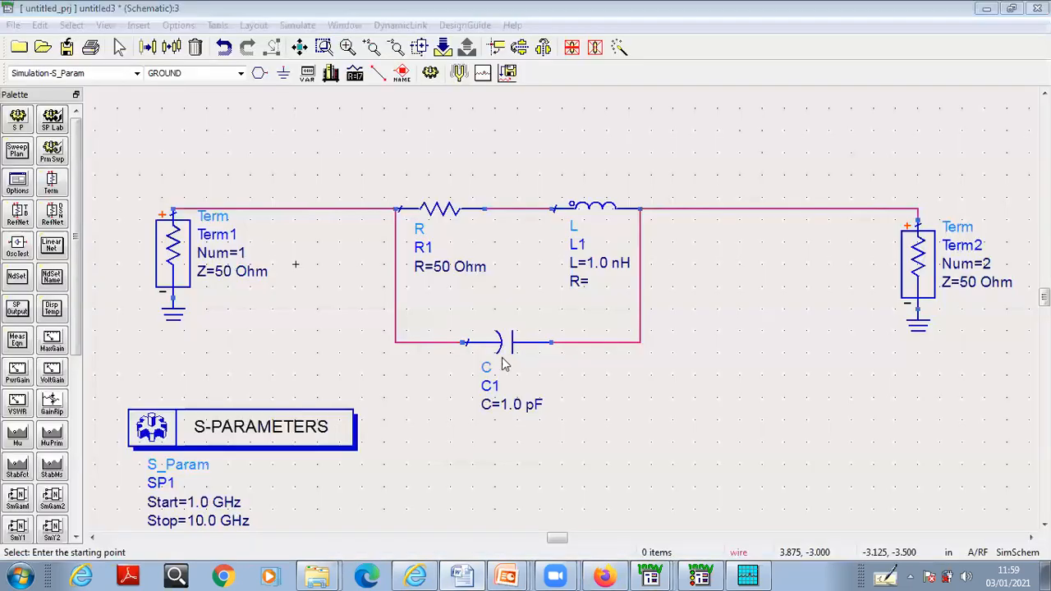
pyautogui.doubleClick(588, 232)
pyautogui.click(243, 153)
pyautogui.write('0')
pyautogui.click(124, 357)
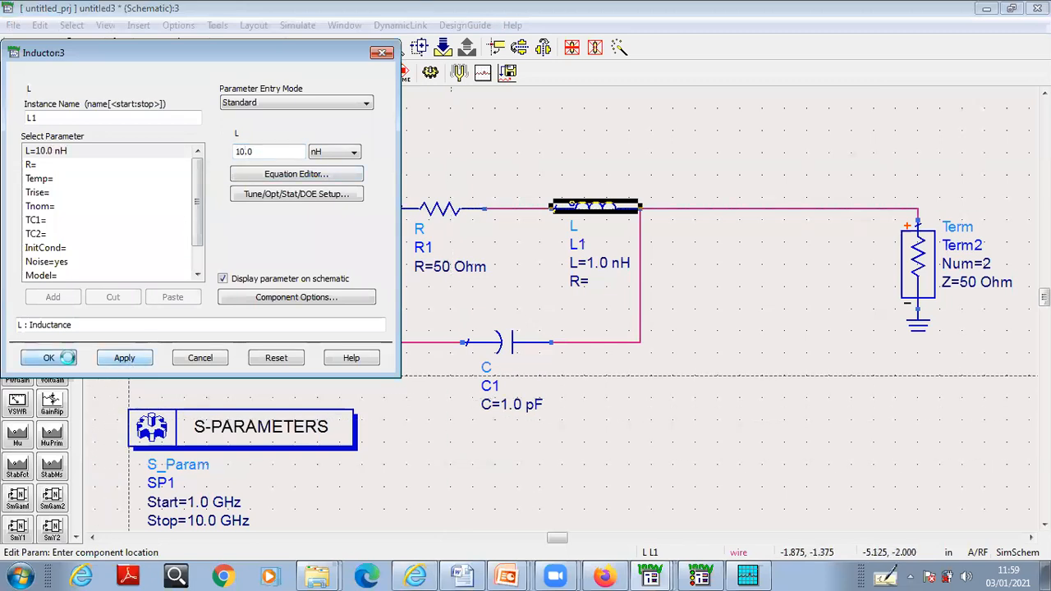
pyautogui.click(67, 358)
# Set the value of resistor R1 to 1 Ohm directly on the schematic.
pyautogui.click(451, 270)
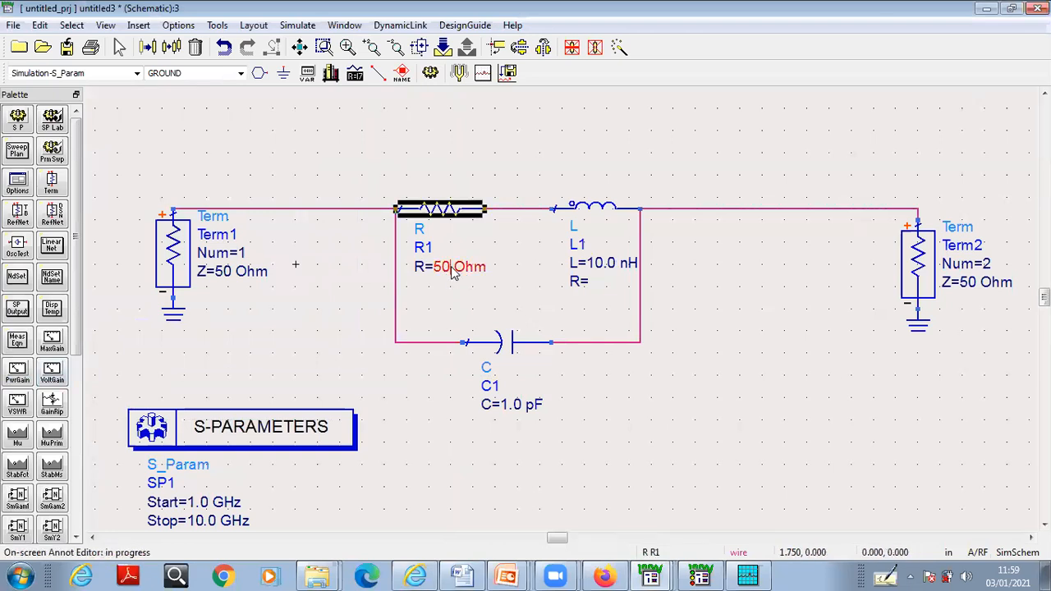
pyautogui.press('BackSpace')
pyautogui.press('BackSpace')
pyautogui.write('1')
pyautogui.click(332, 294)
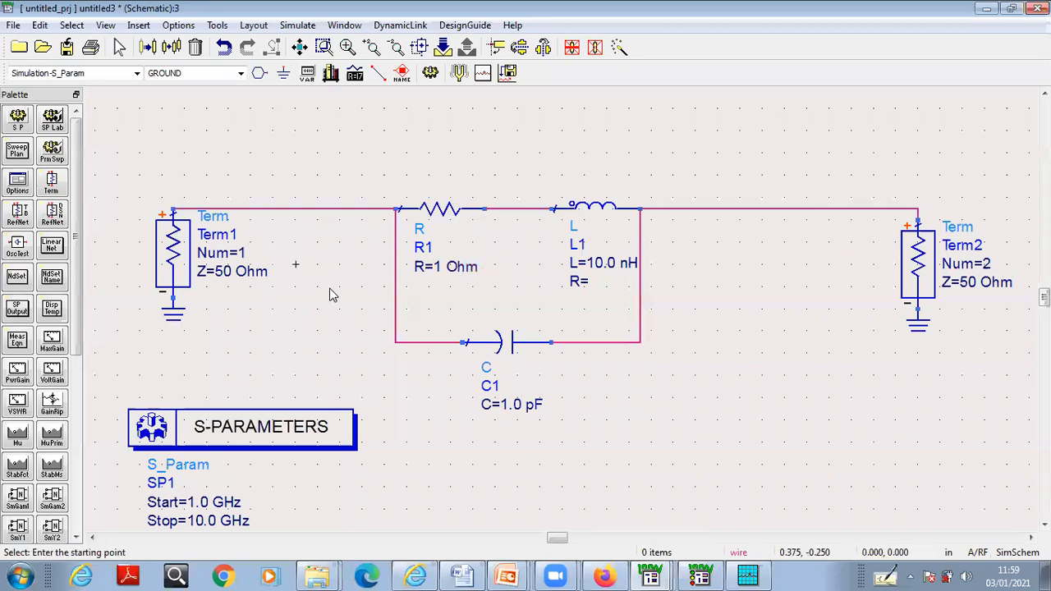
# Set the value of capacitor C1 to 10.0 pF directly on the schematic.
pyautogui.click(508, 405)
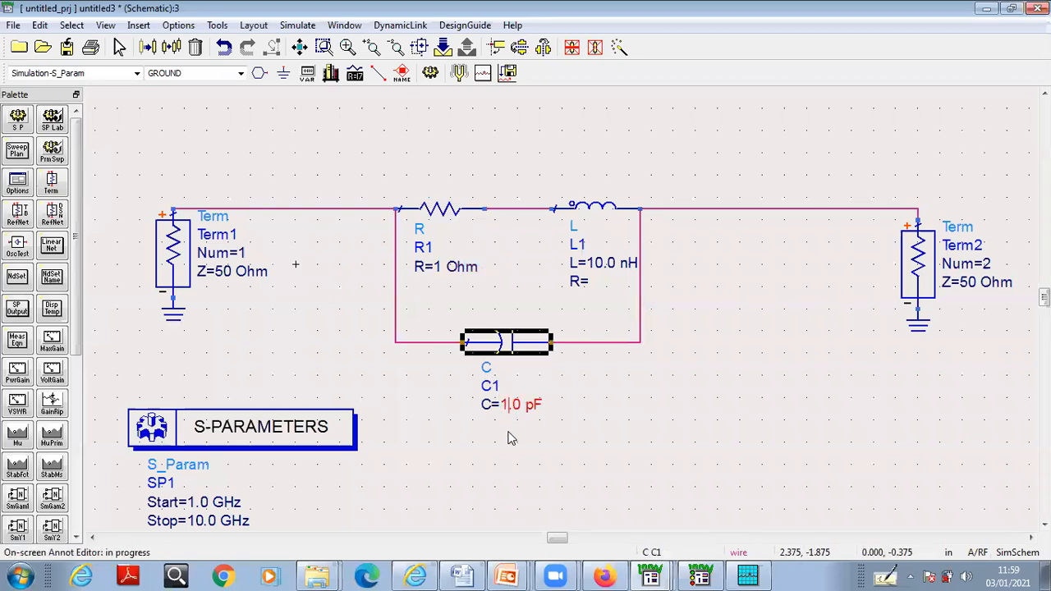
pyautogui.write('0')
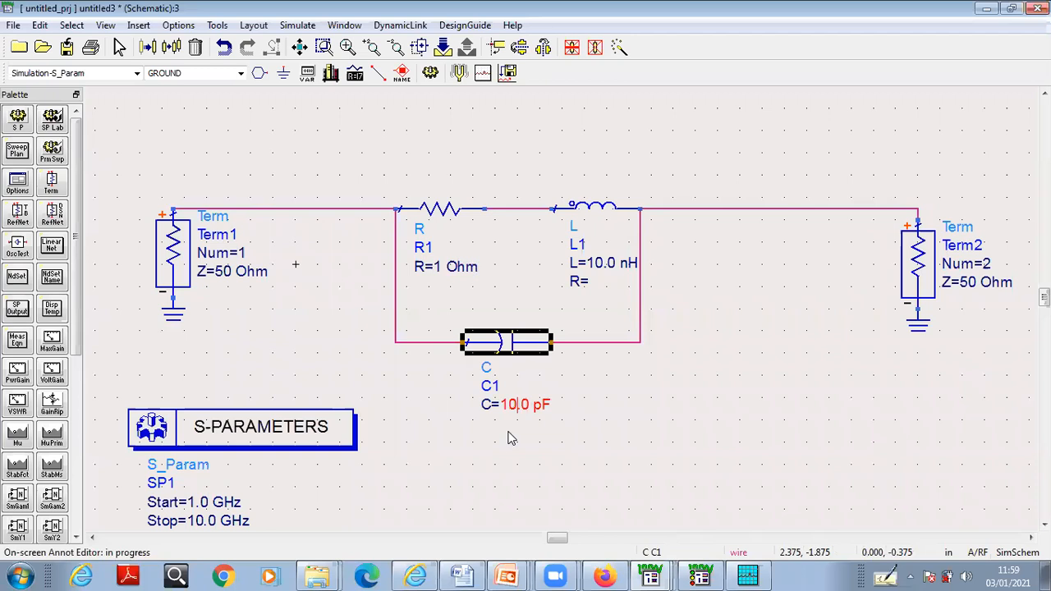
pyautogui.click(734, 430)
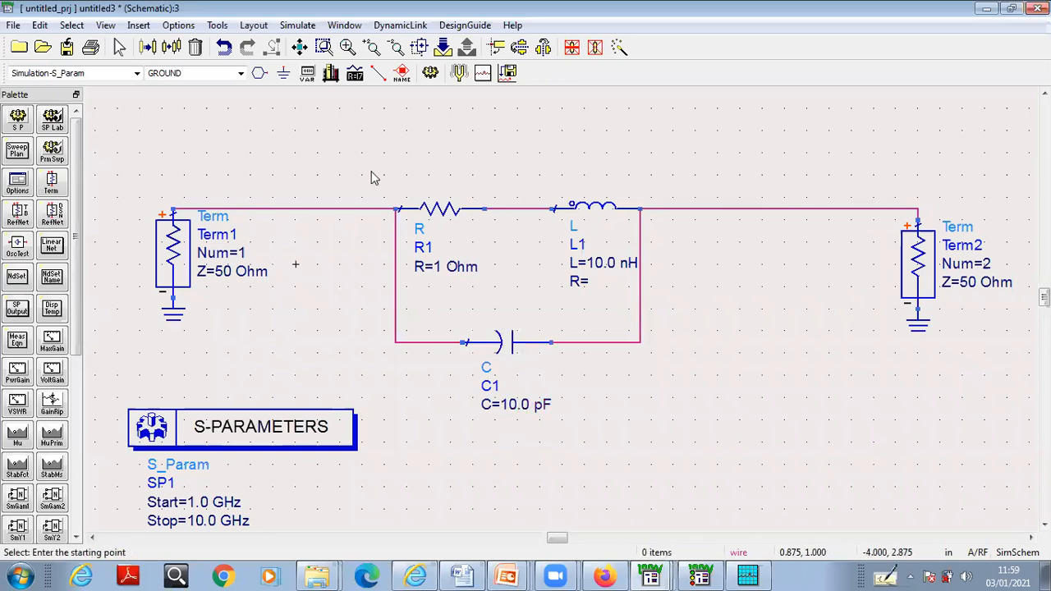
# Move the S-parameter controller up beneath Term1 and set its linear frequency sweep from 200 MHz to 1 GHz.
pyautogui.moveTo(267, 441); pyautogui.dragTo(279, 397)
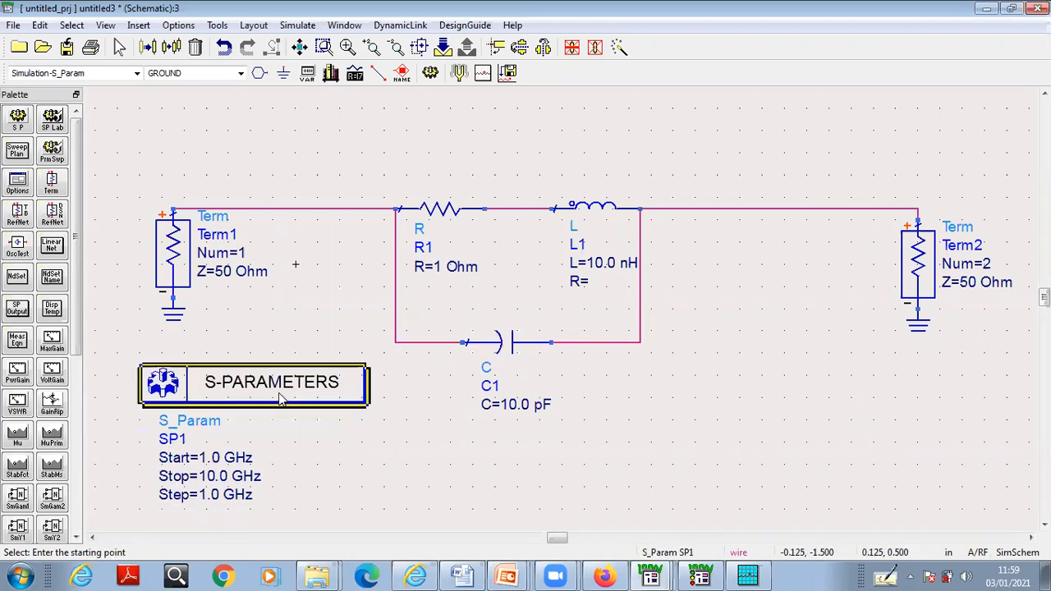
pyautogui.doubleClick(278, 386)
pyautogui.moveTo(139, 265); pyautogui.dragTo(72, 271)
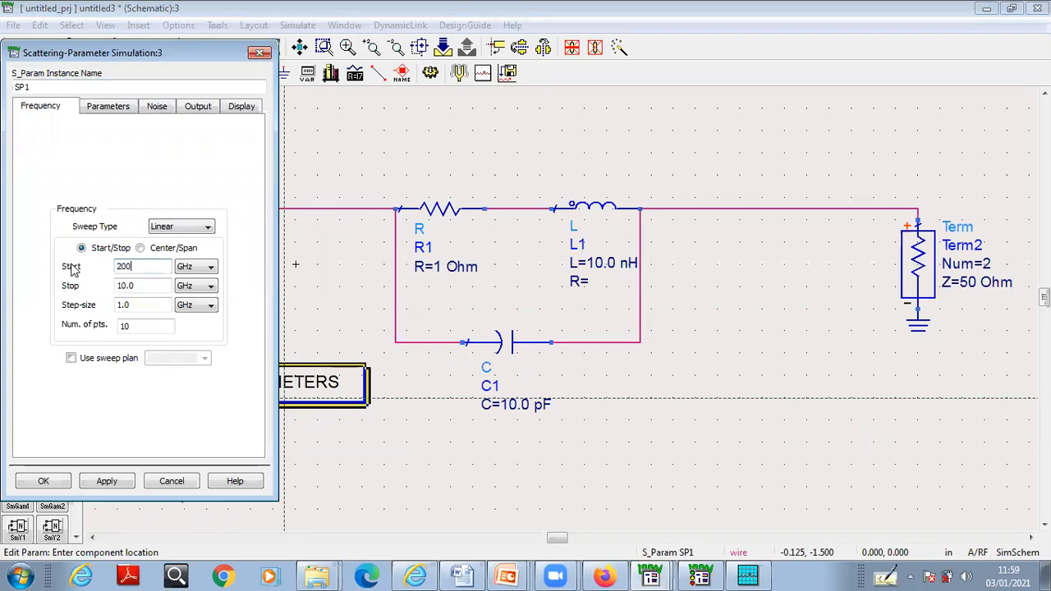
pyautogui.click(205, 270)
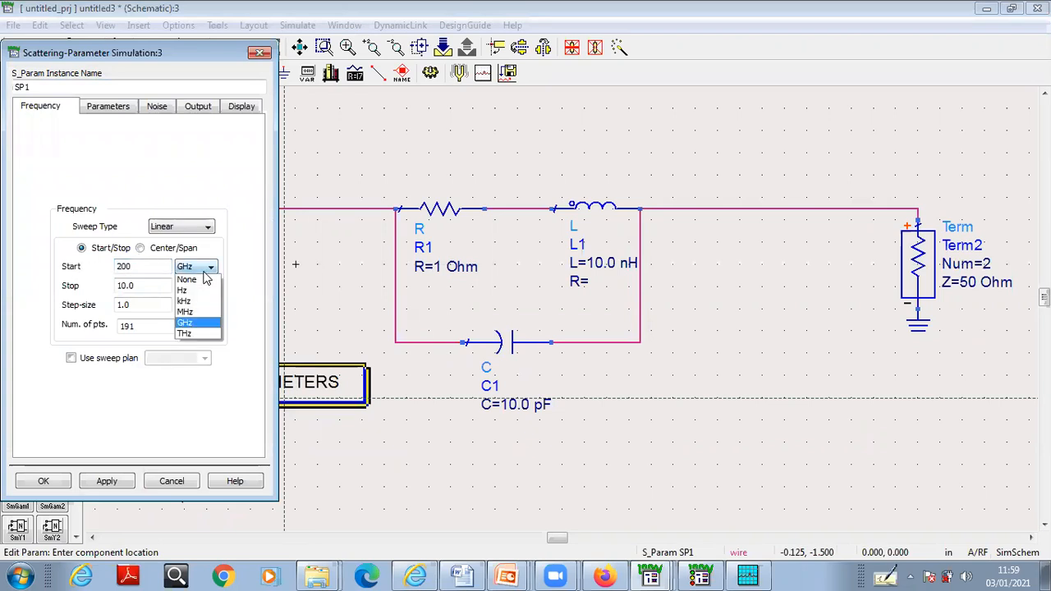
pyautogui.click(201, 317)
pyautogui.click(205, 287)
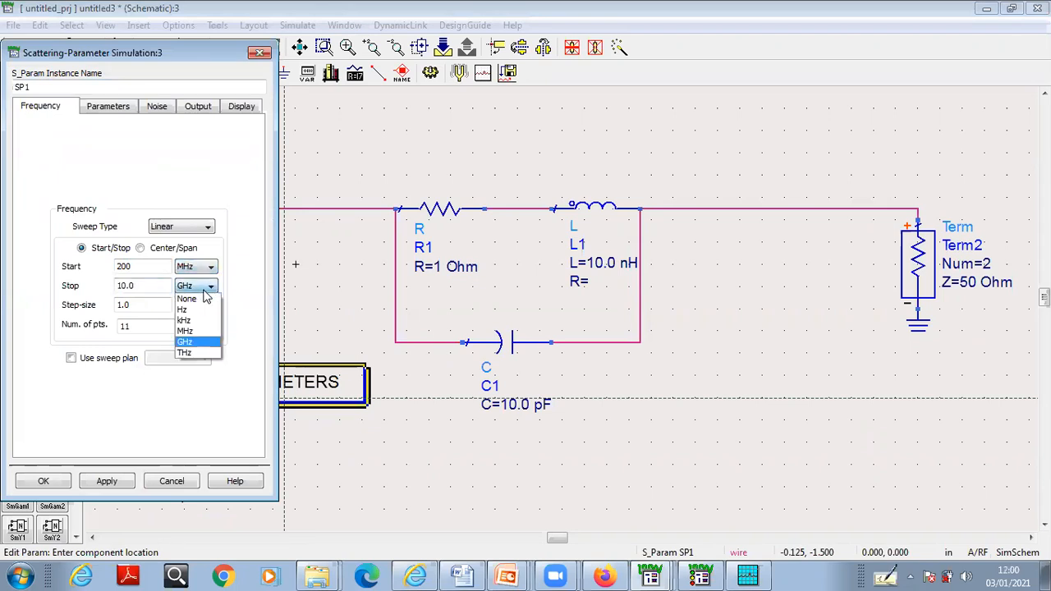
pyautogui.click(205, 288)
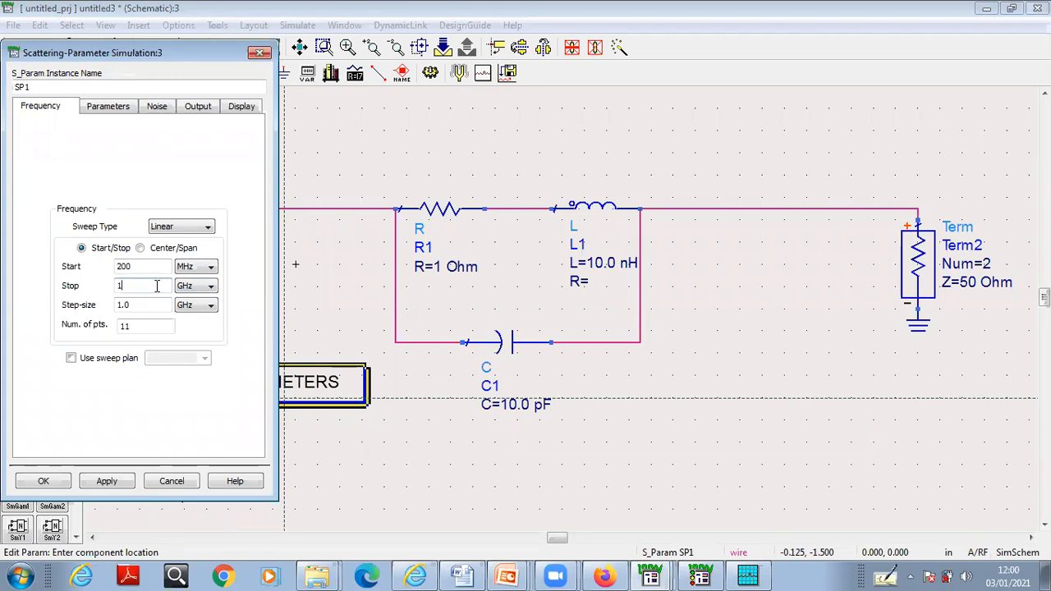
# Set the sweep's step size to 4 MHz and accept the S-parameter controller settings.
pyautogui.click(147, 305)
pyautogui.click(169, 304)
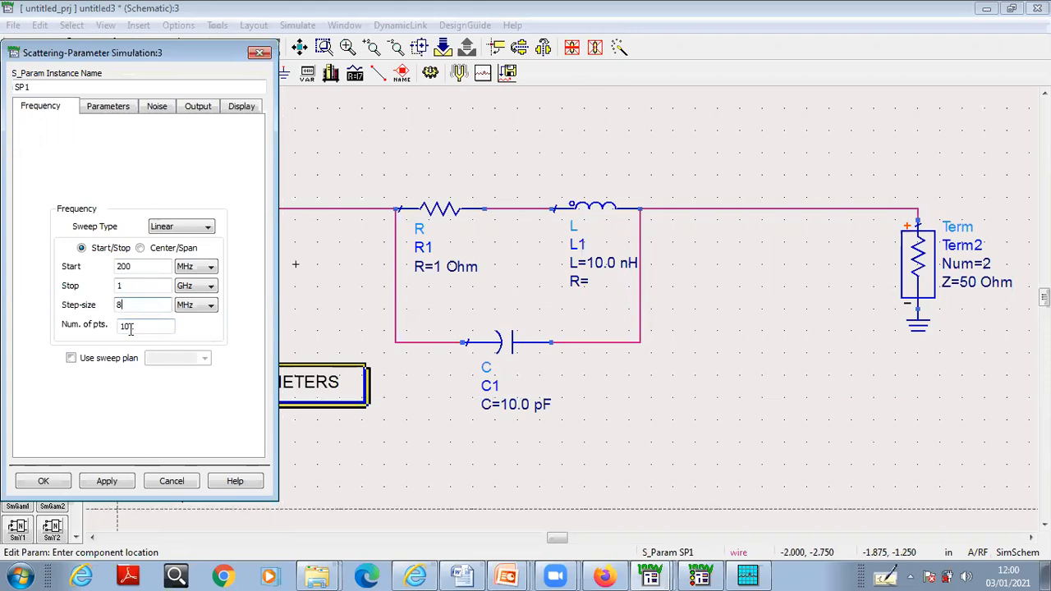
pyautogui.press('BackSpace')
pyautogui.click(110, 483)
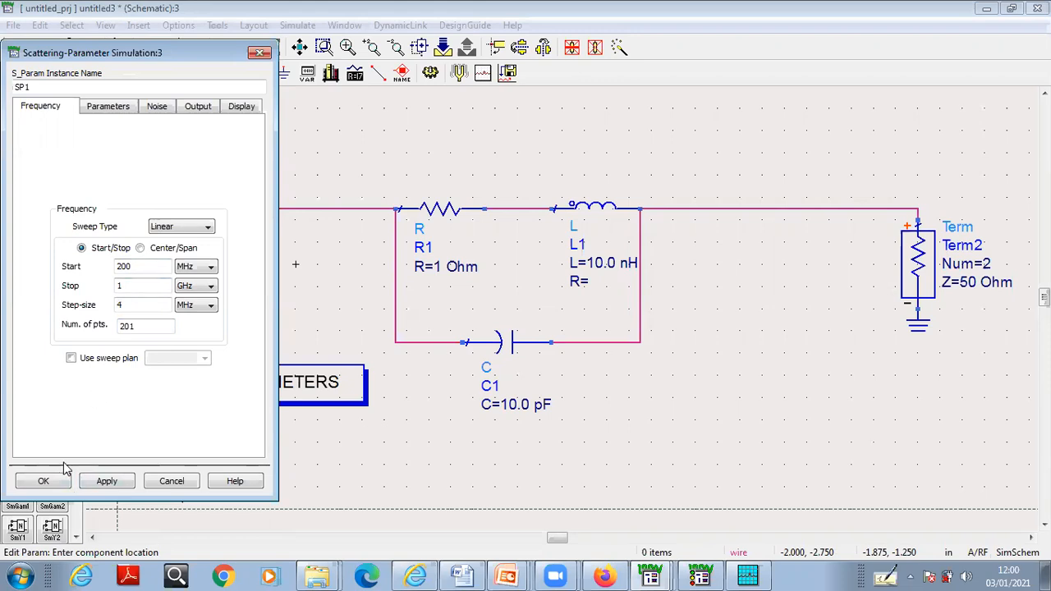
pyautogui.click(41, 480)
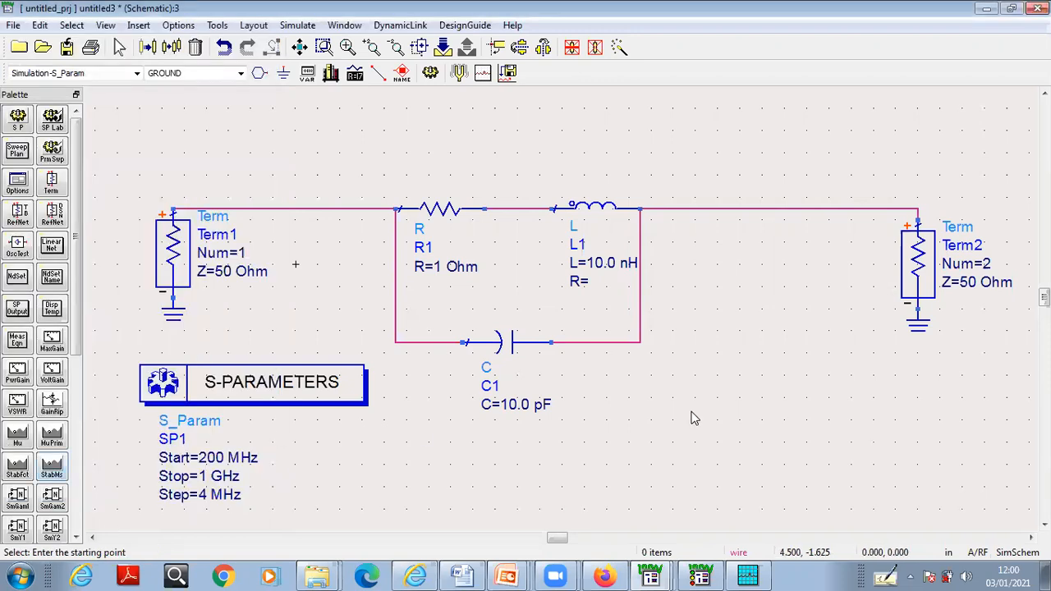
# Run the S-parameter simulation, maximize the new data display window, and dismiss the error dialog over the schematic.
pyautogui.click(434, 73)
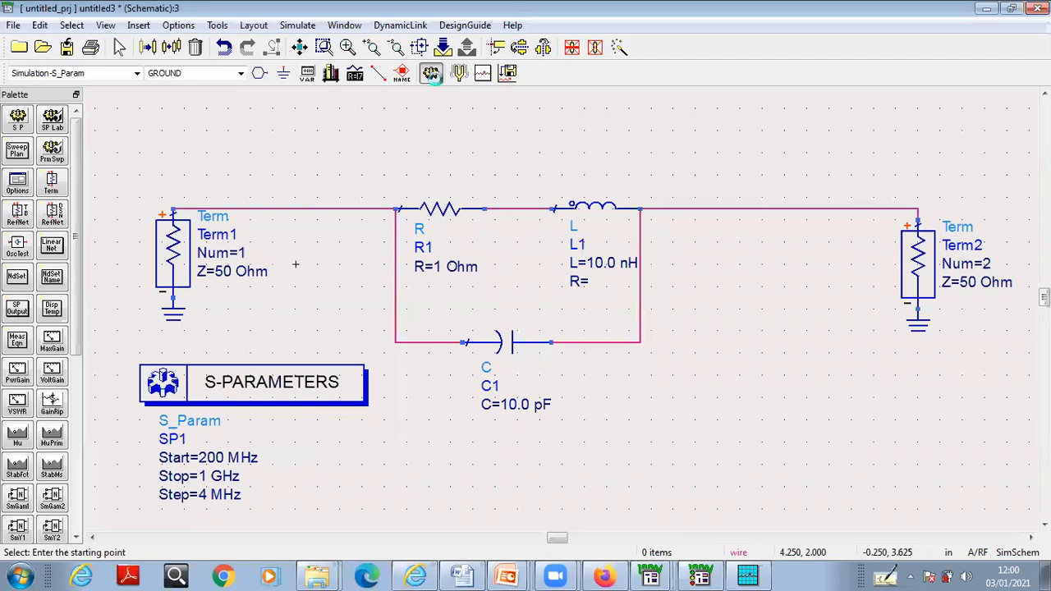
pyautogui.click(434, 73)
pyautogui.click(523, 299)
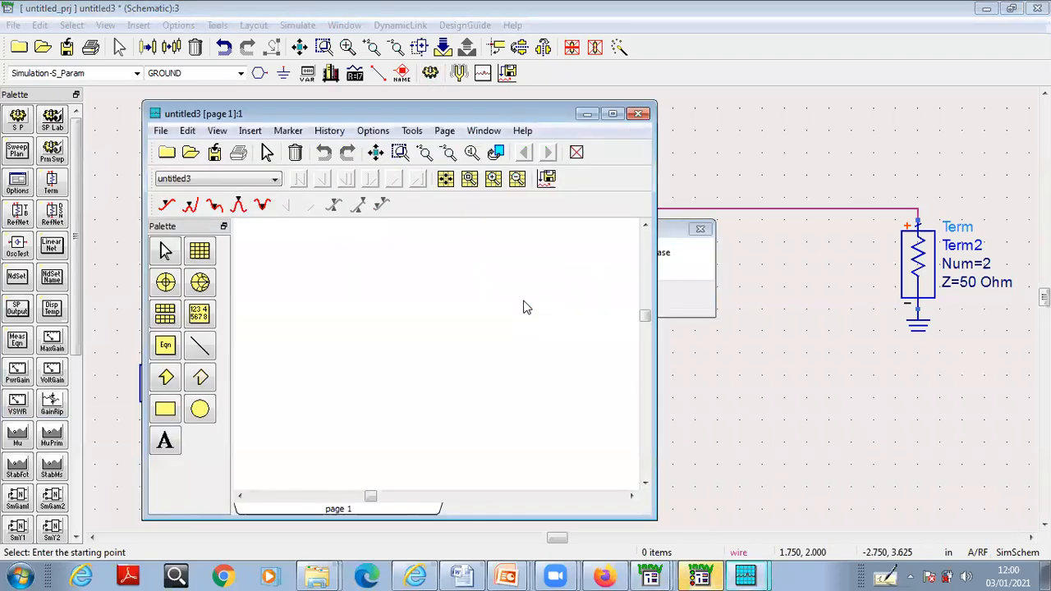
pyautogui.click(611, 115)
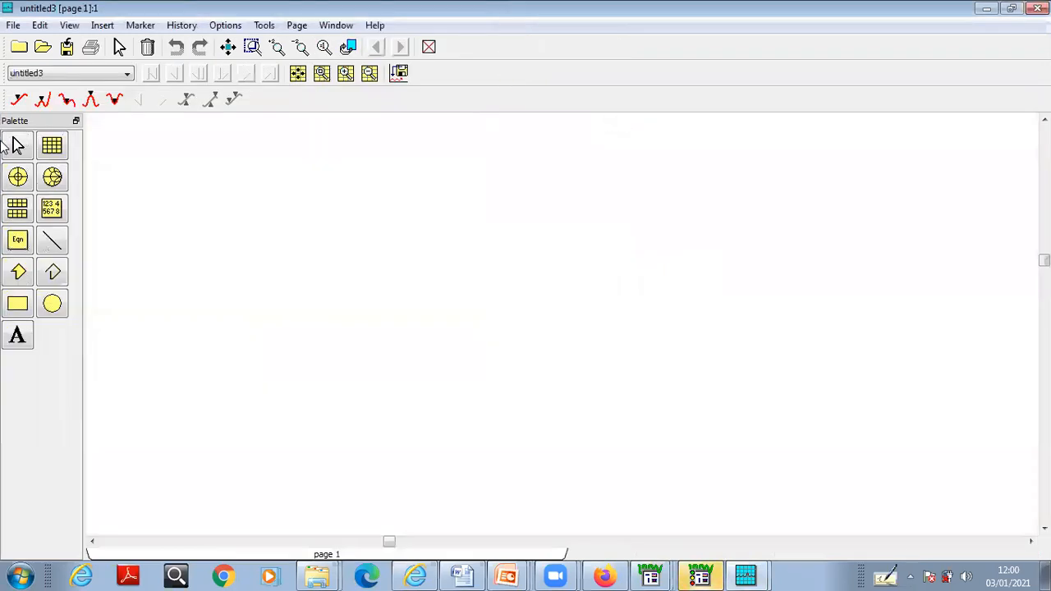
pyautogui.click(989, 7)
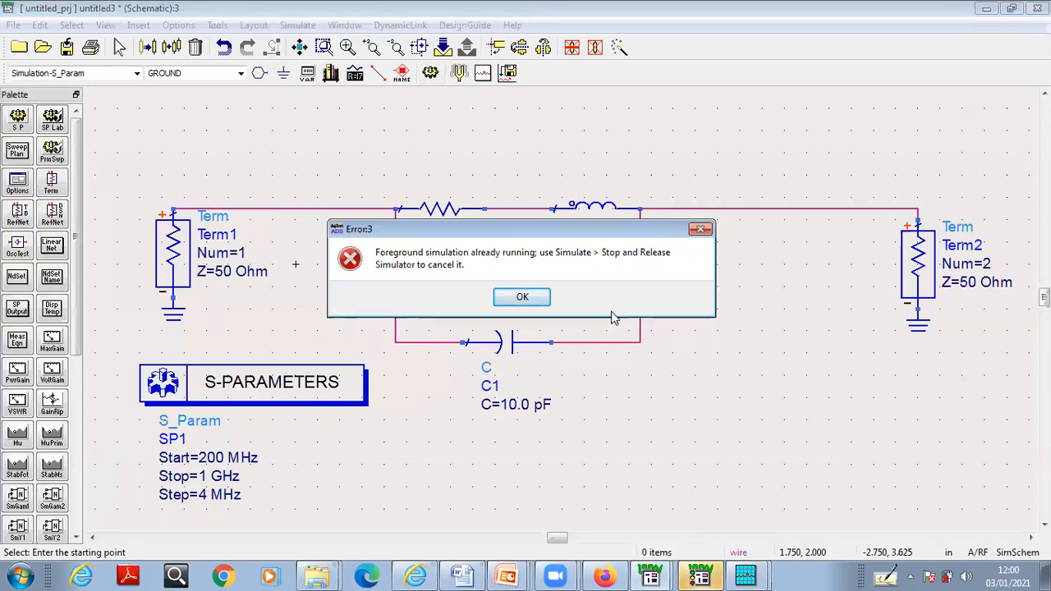
pyautogui.click(522, 298)
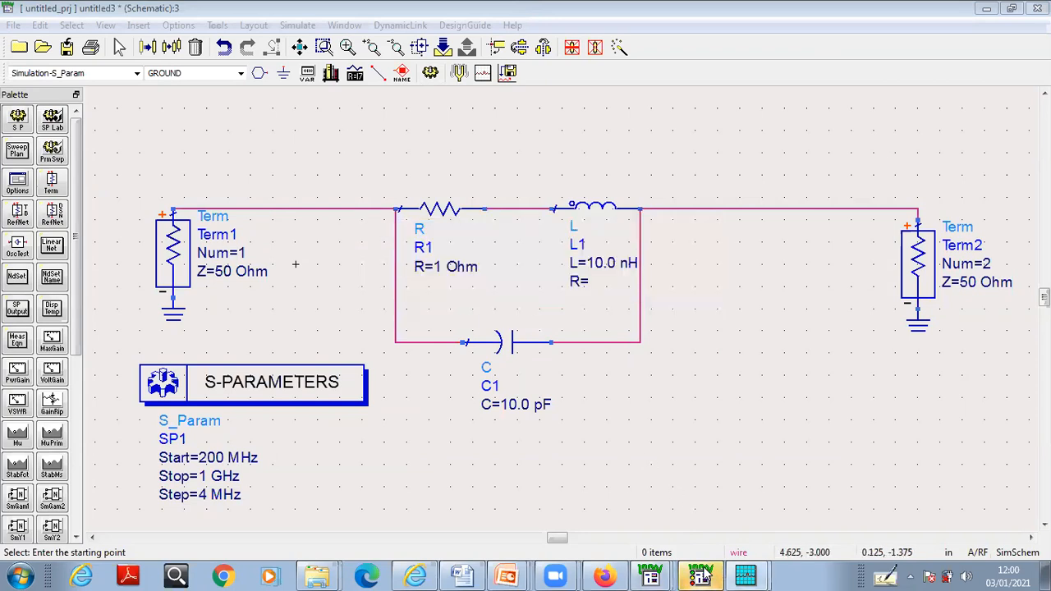
# Check the simulation status window and return to the untitled3 data display.
pyautogui.click(699, 576)
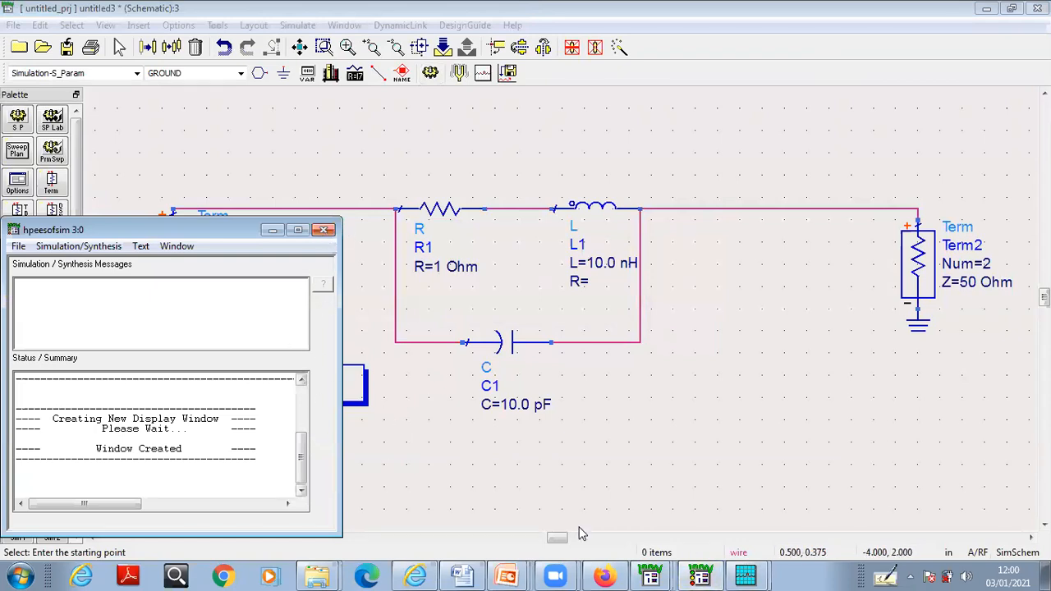
pyautogui.click(759, 569)
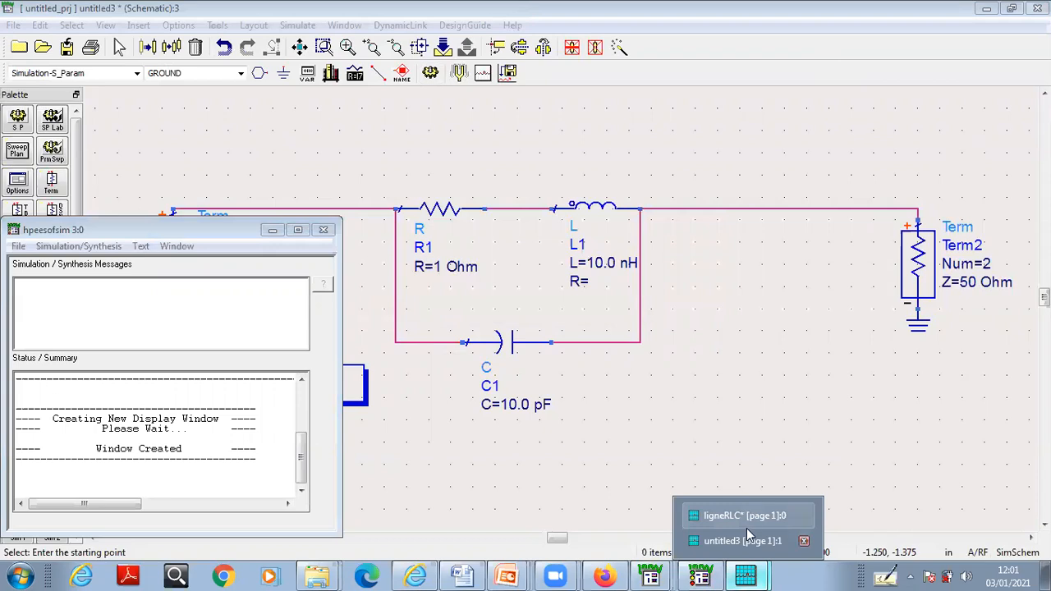
pyautogui.click(740, 541)
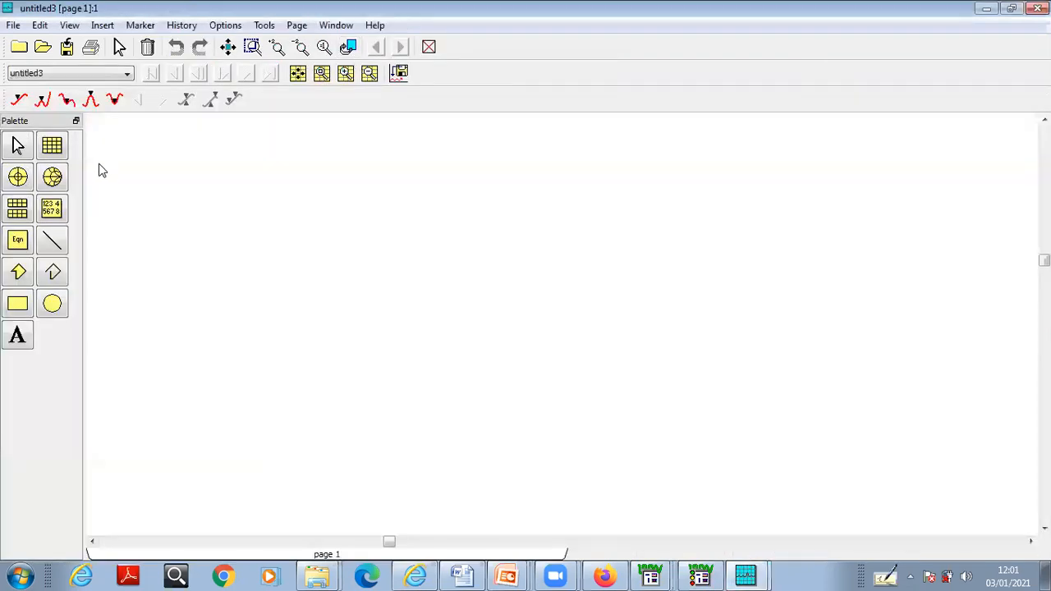
# Insert a rectangular plot on the empty display page showing S(1,1) as magnitude.
pyautogui.click(52, 146)
pyautogui.click(282, 175)
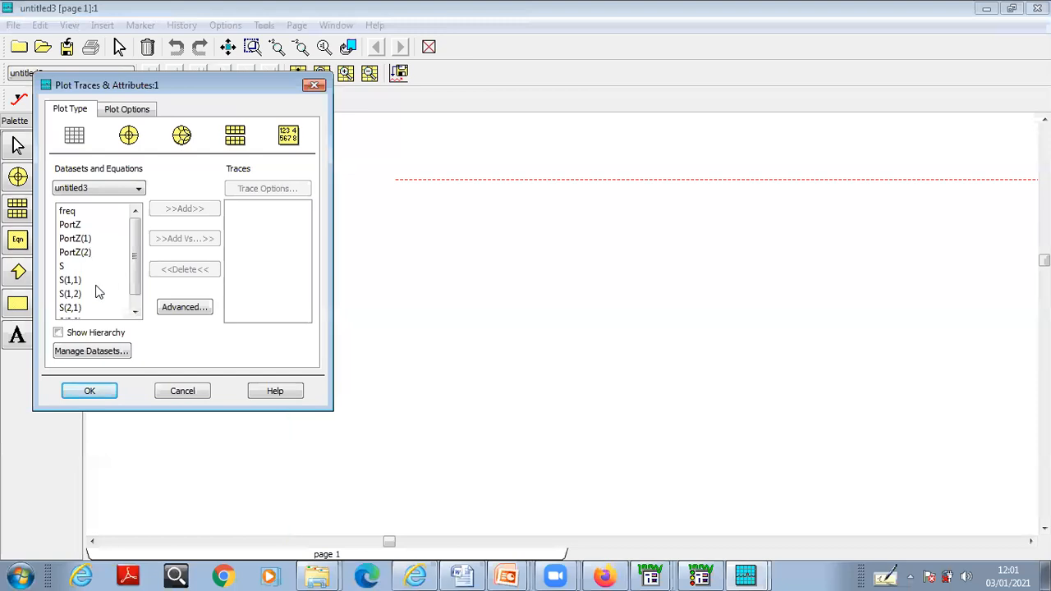
pyautogui.click(93, 281)
pyautogui.click(188, 209)
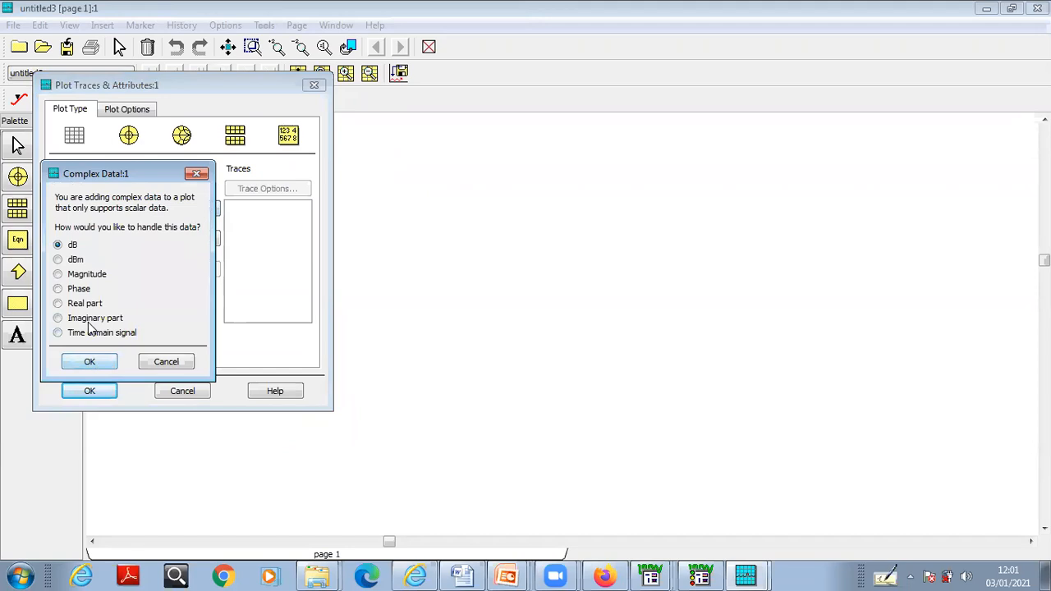
pyautogui.click(64, 280)
pyautogui.click(85, 364)
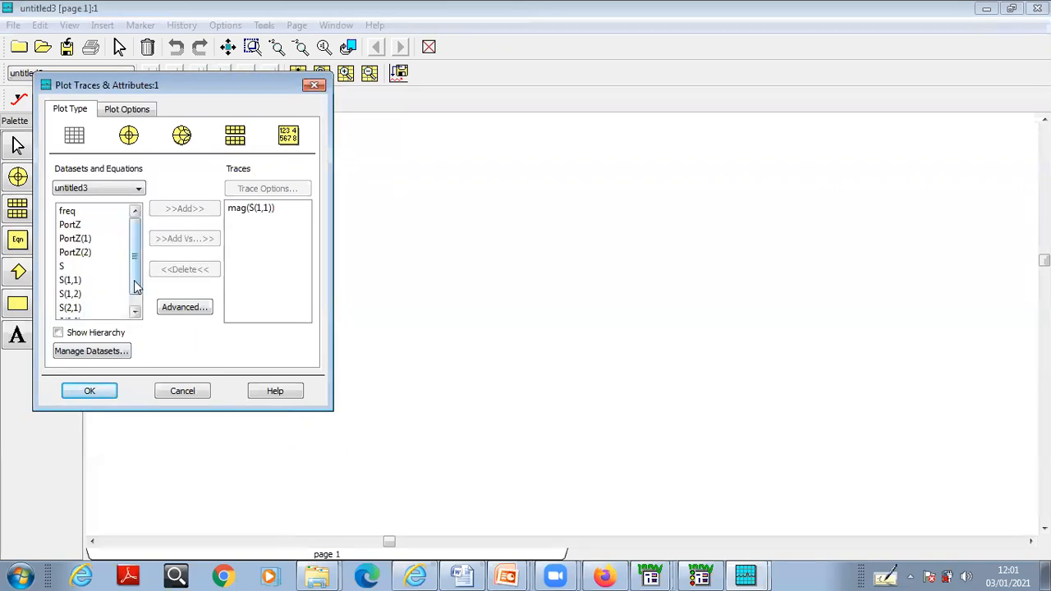
pyautogui.moveTo(134, 286); pyautogui.dragTo(133, 293)
pyautogui.click(84, 295)
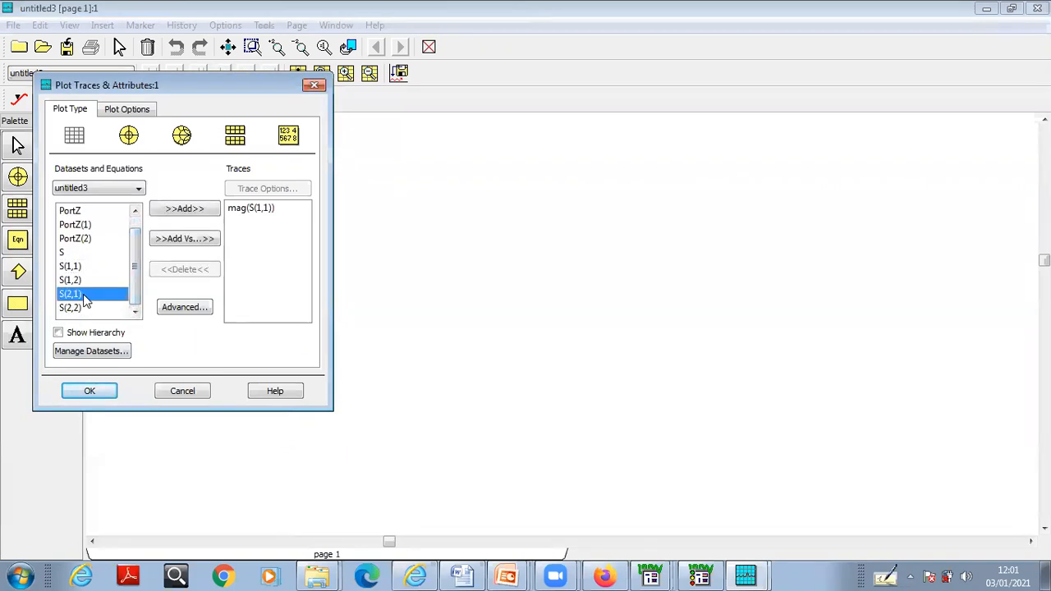
pyautogui.click(87, 391)
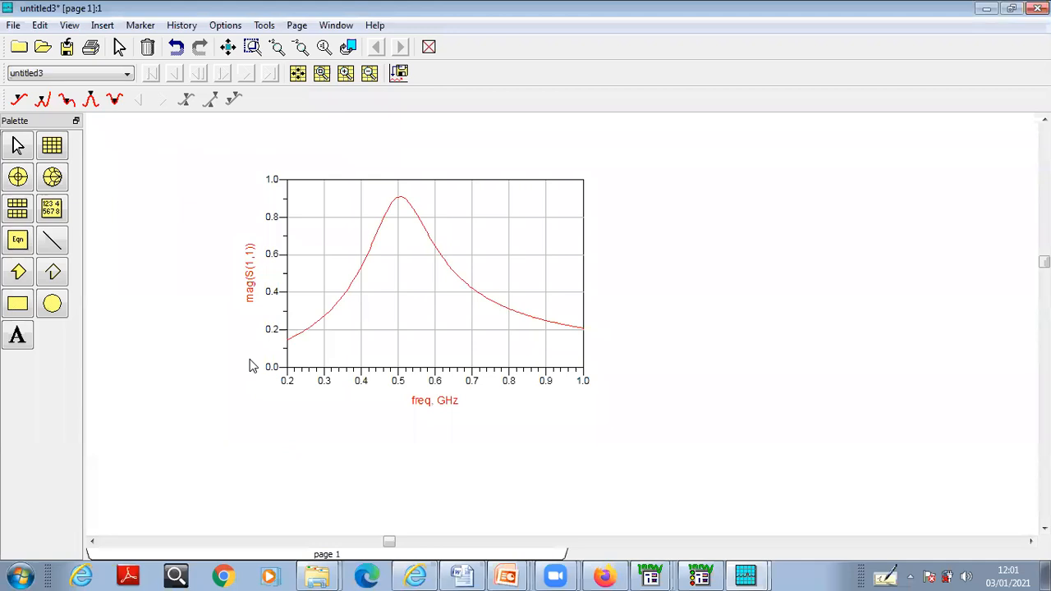
# Add S(2,1) as a magnitude trace to the existing rectangular plot.
pyautogui.doubleClick(388, 293)
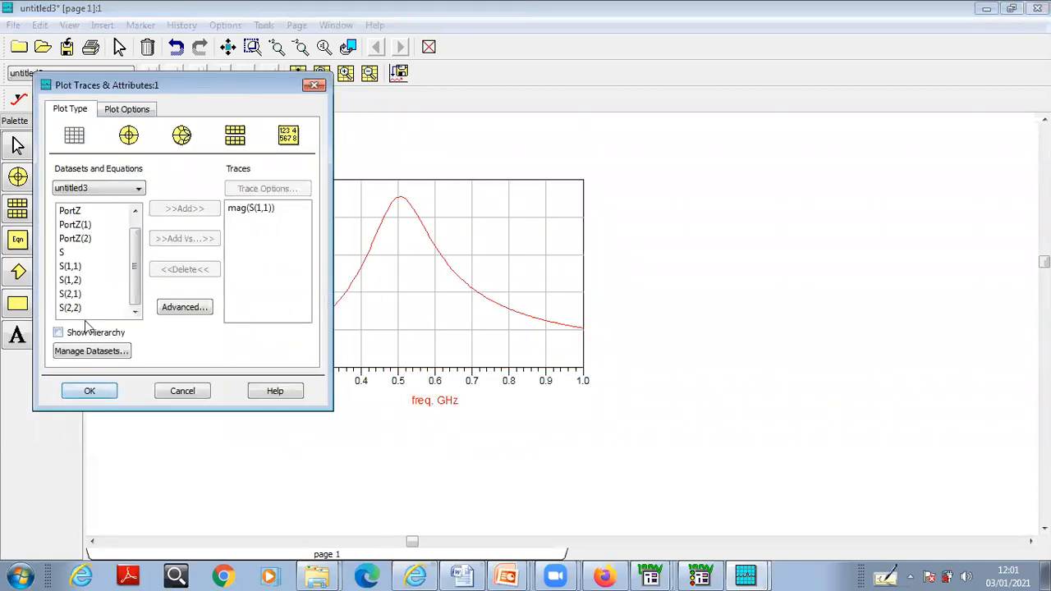
pyautogui.click(80, 295)
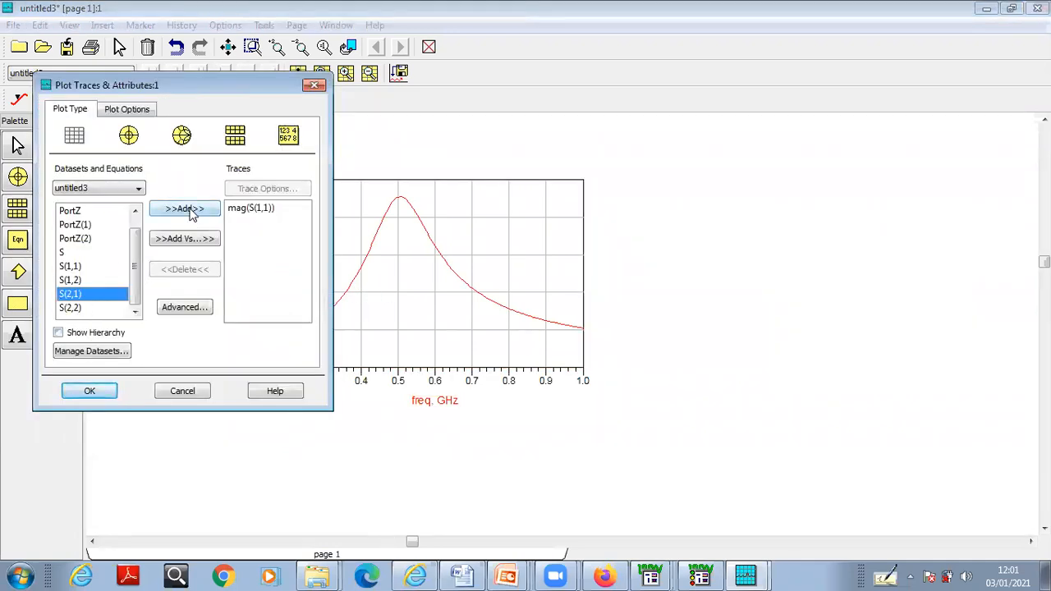
pyautogui.click(189, 210)
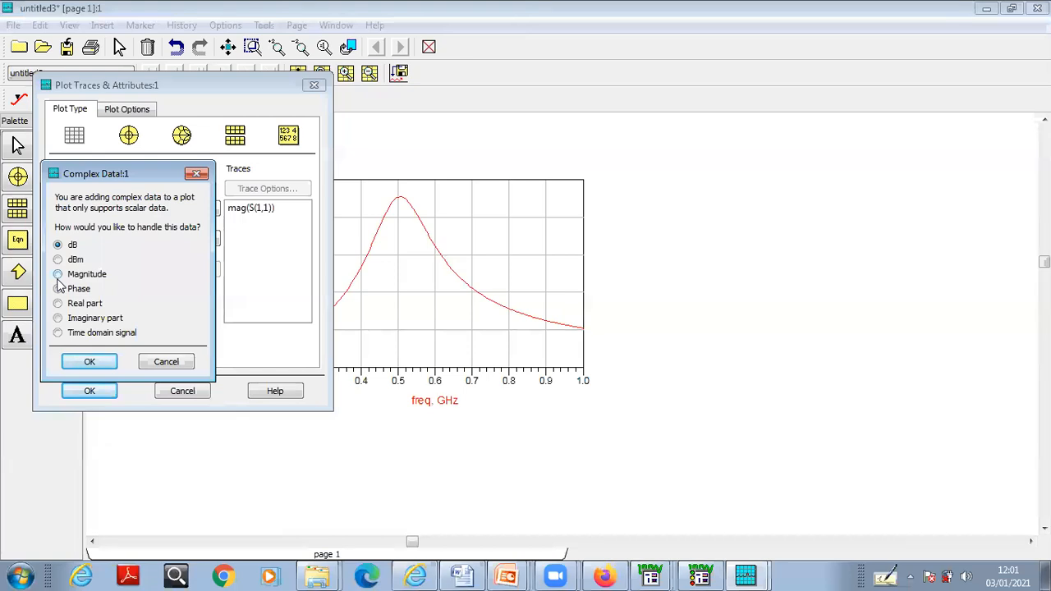
pyautogui.click(85, 361)
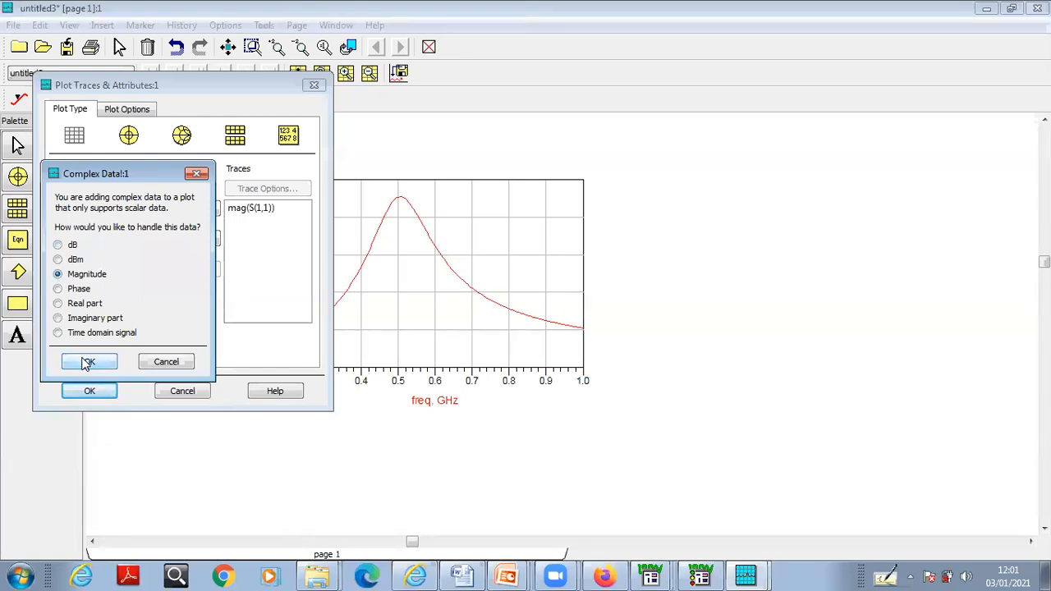
pyautogui.click(91, 393)
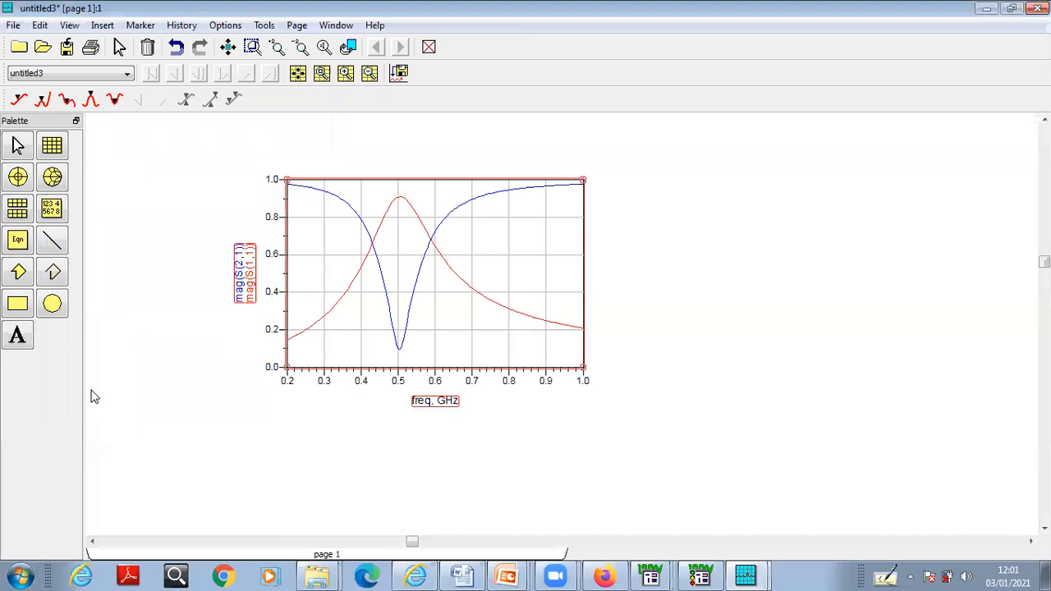
pyautogui.click(255, 211)
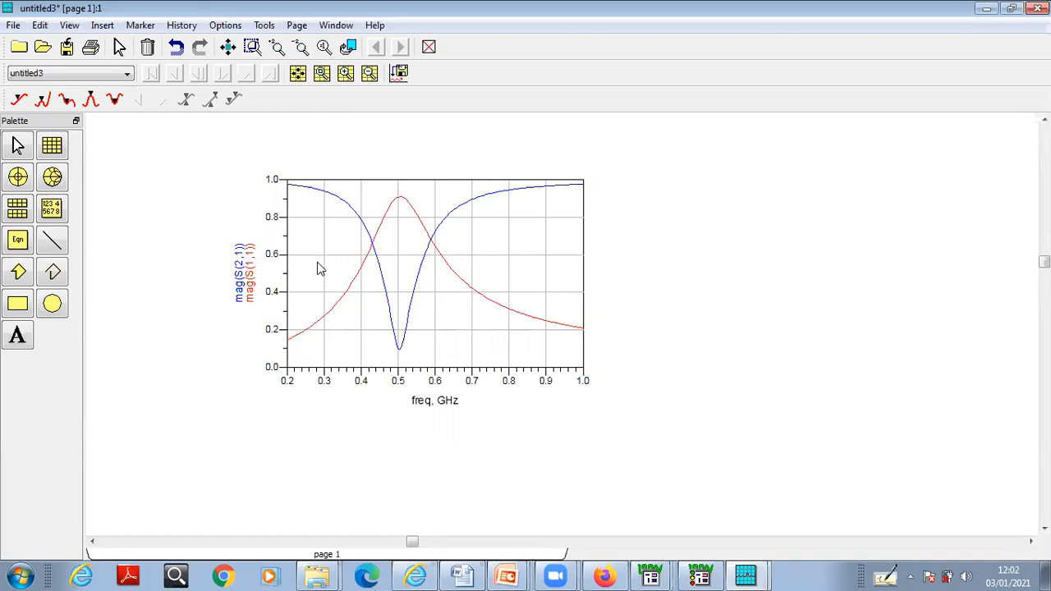
# Insert a second rectangular plot to the right of the magnitude plot and add S(1,1) in dB.
pyautogui.click(52, 145)
pyautogui.click(642, 189)
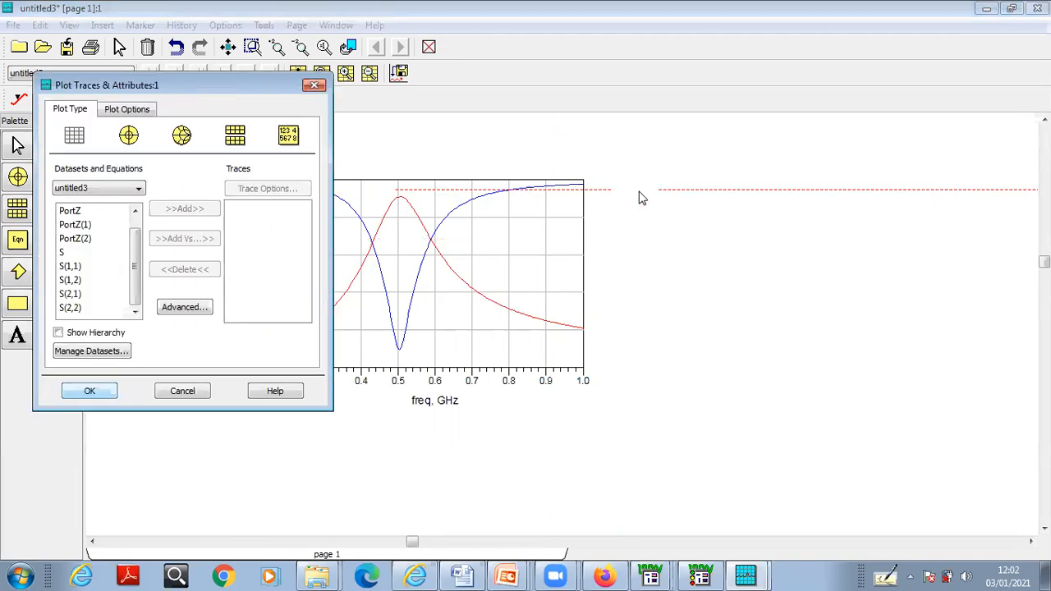
pyautogui.click(74, 267)
pyautogui.click(182, 209)
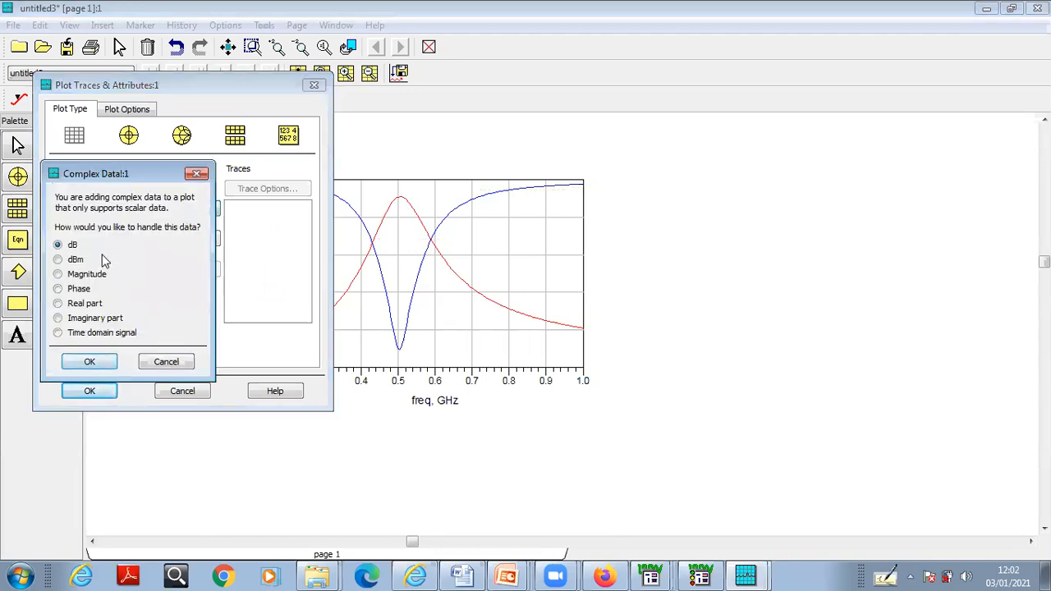
pyautogui.click(99, 364)
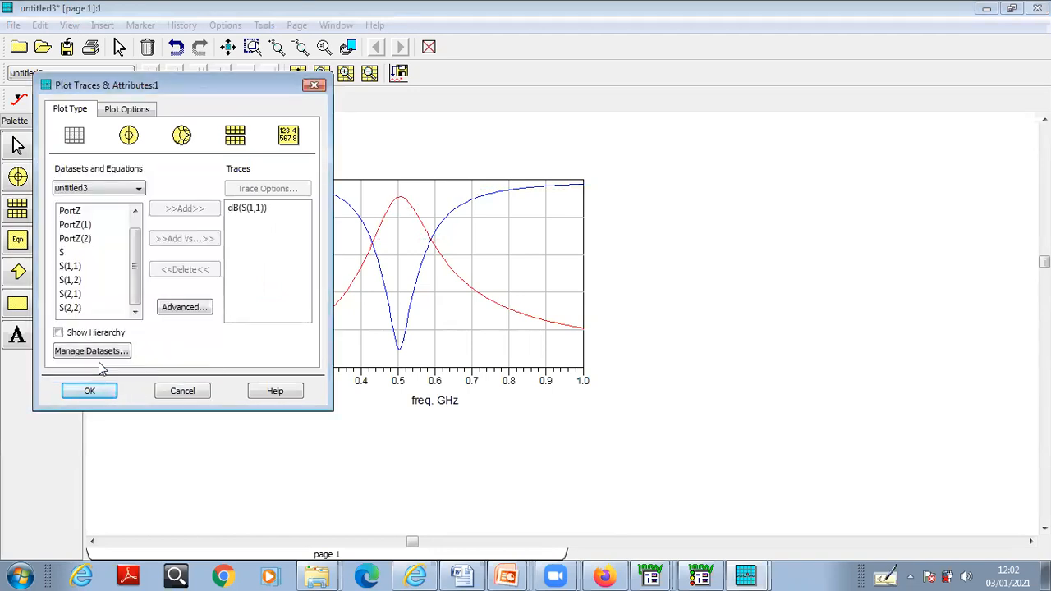
# Add S(2,1) in dB to the second plot and highlight the S(1,1) trace in each plot for comparison.
pyautogui.click(75, 309)
pyautogui.click(85, 297)
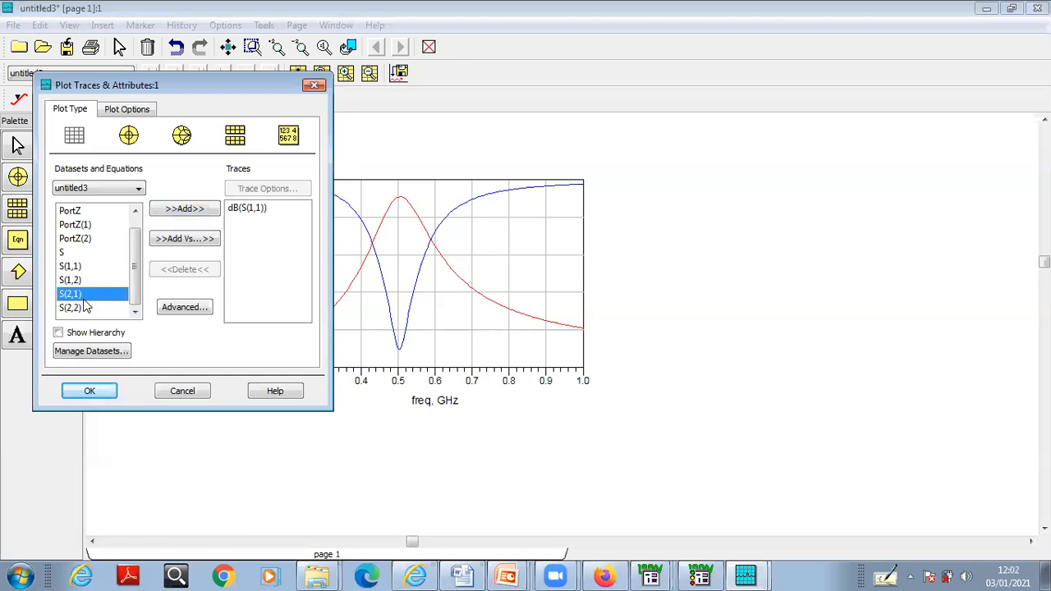
pyautogui.click(155, 212)
pyautogui.click(102, 362)
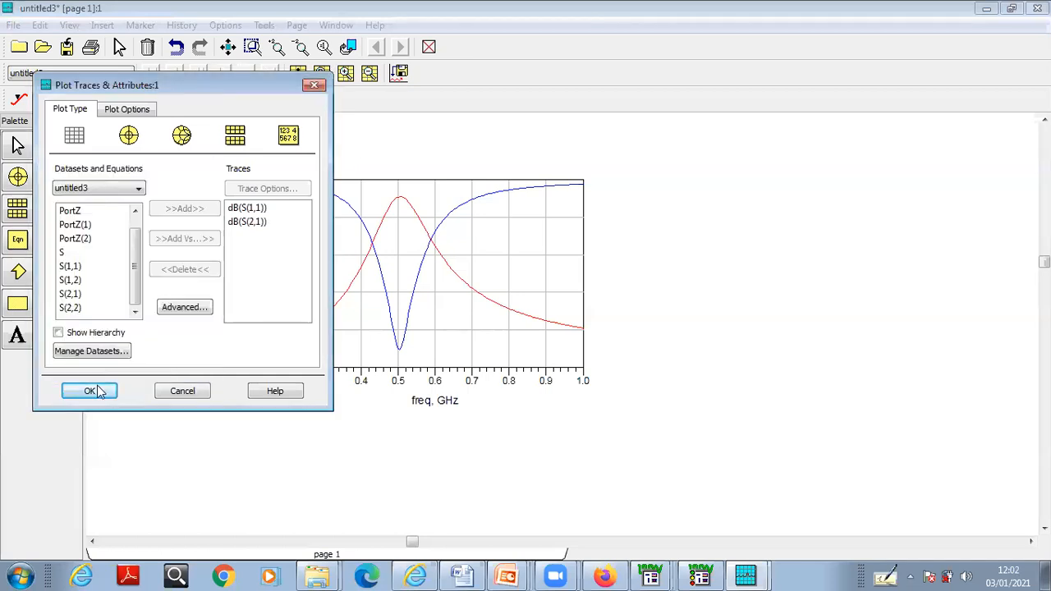
pyautogui.click(97, 391)
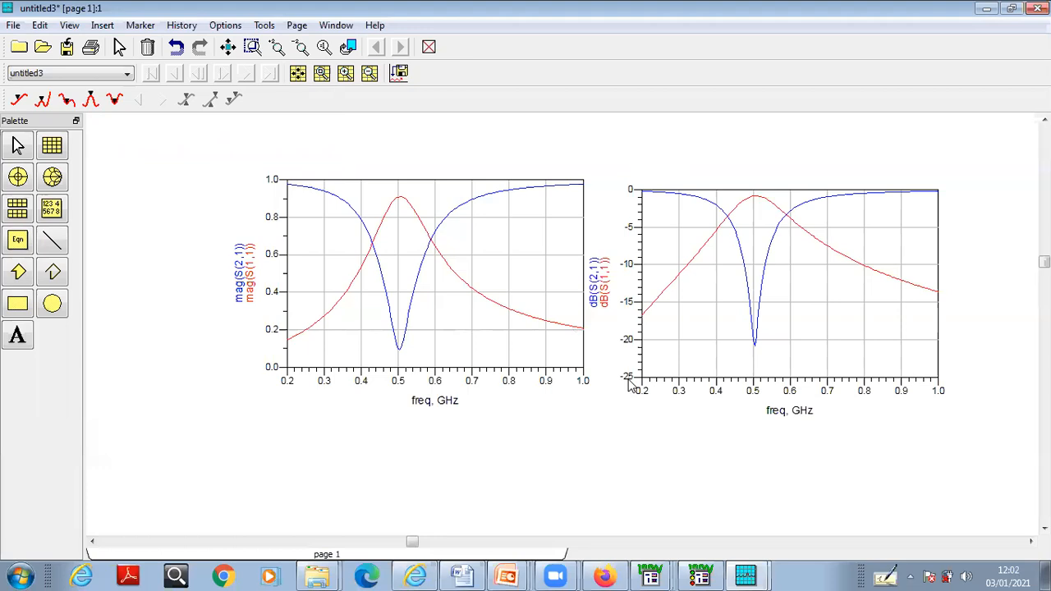
pyautogui.click(757, 201)
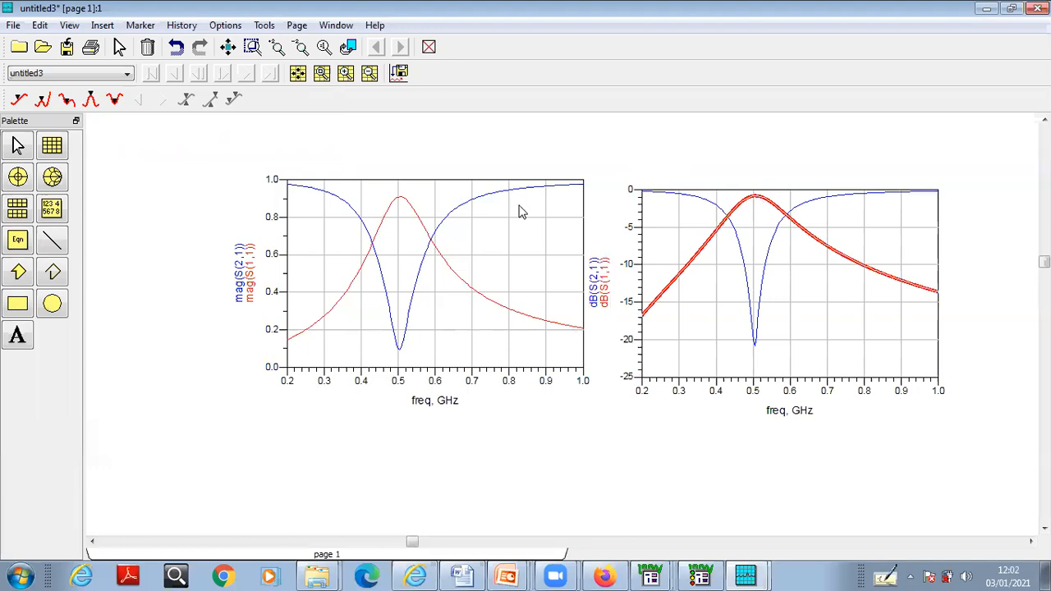
pyautogui.click(402, 202)
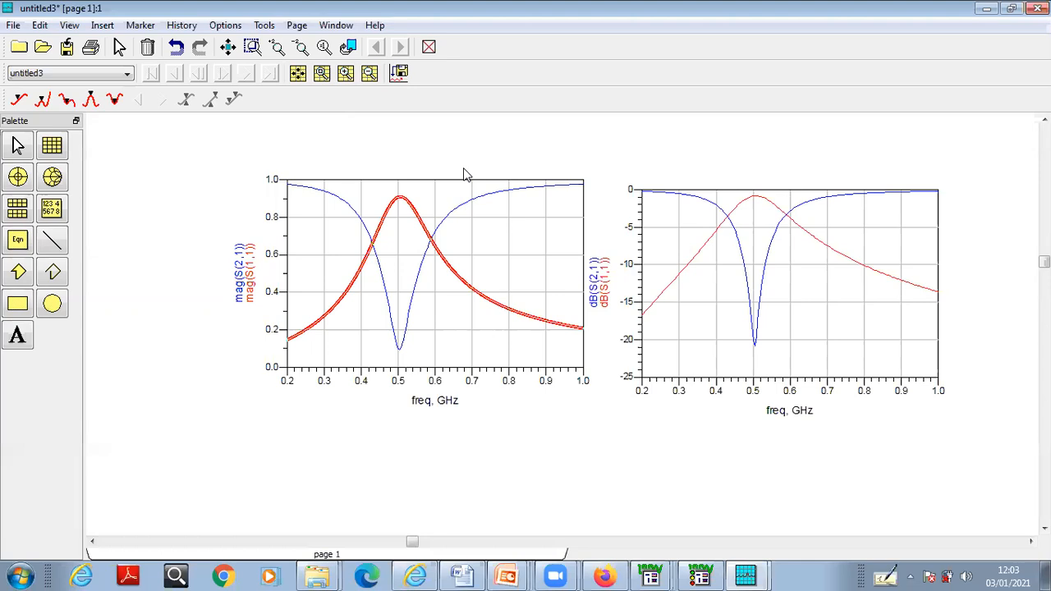
pyautogui.click(651, 575)
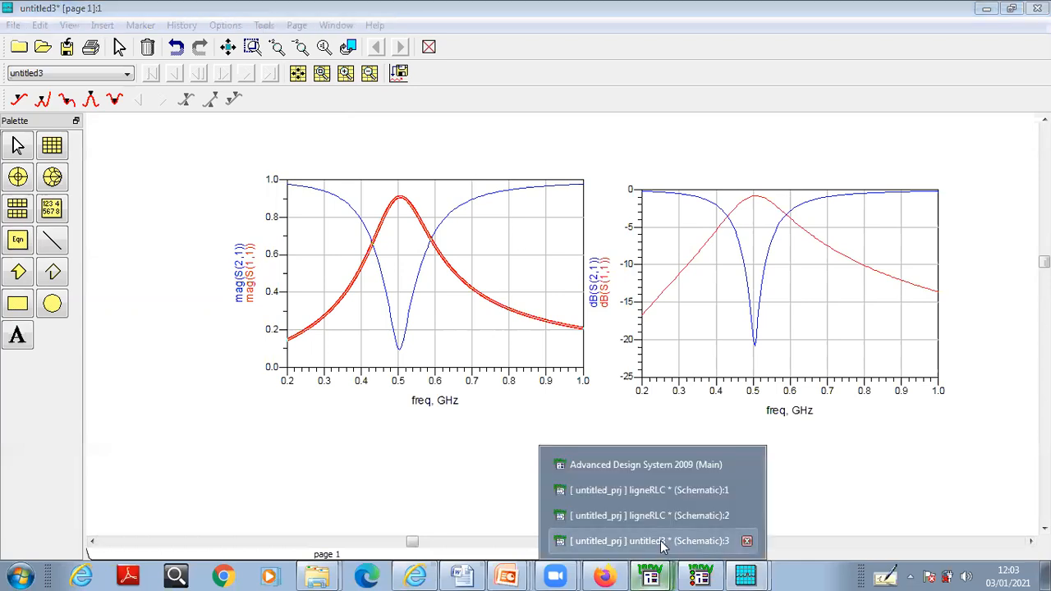
pyautogui.click(660, 540)
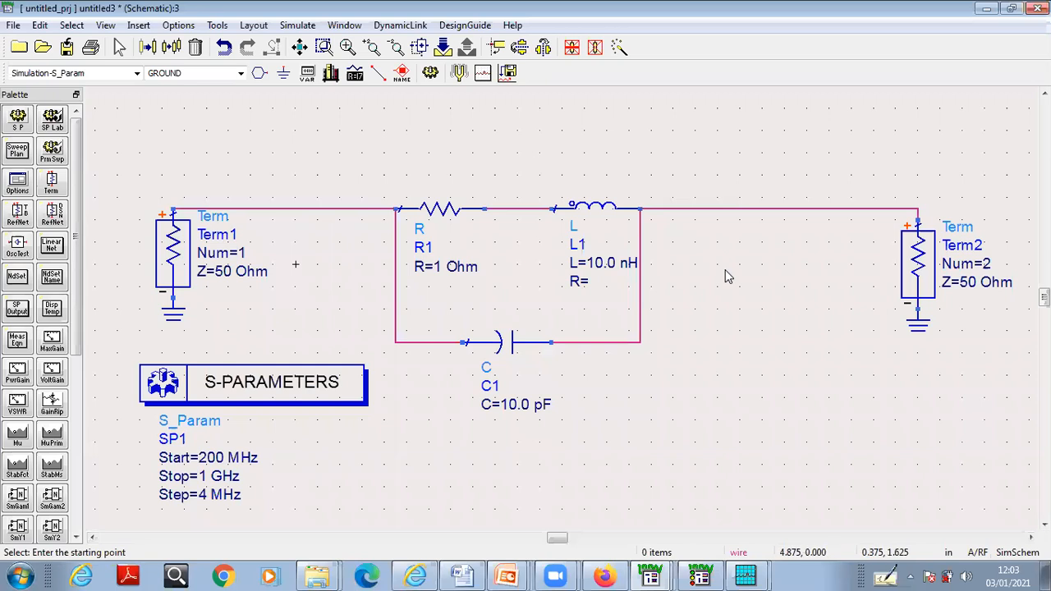
pyautogui.moveTo(727, 575)
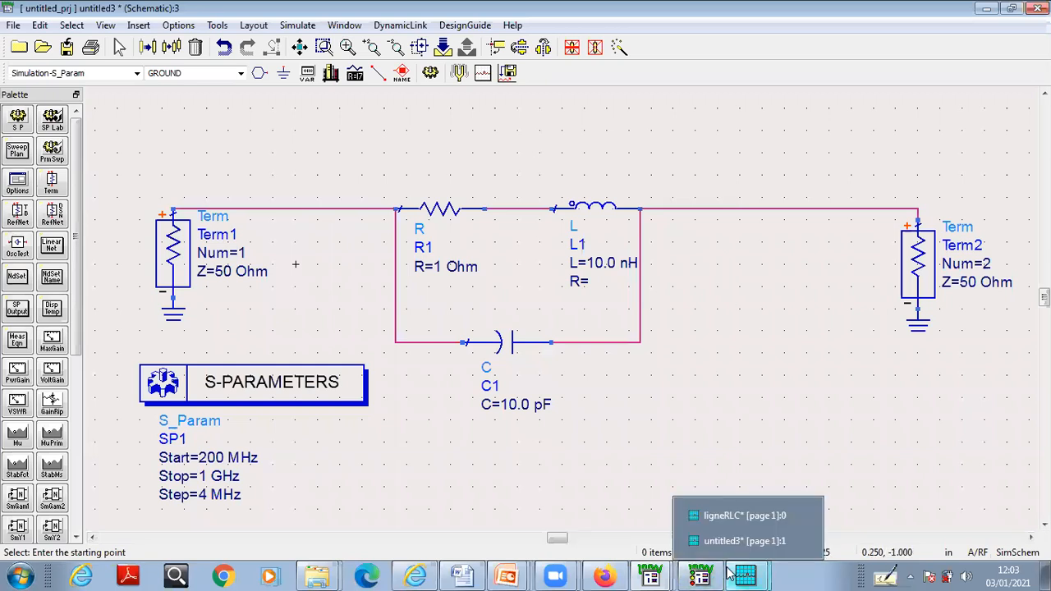
pyautogui.moveTo(650, 575)
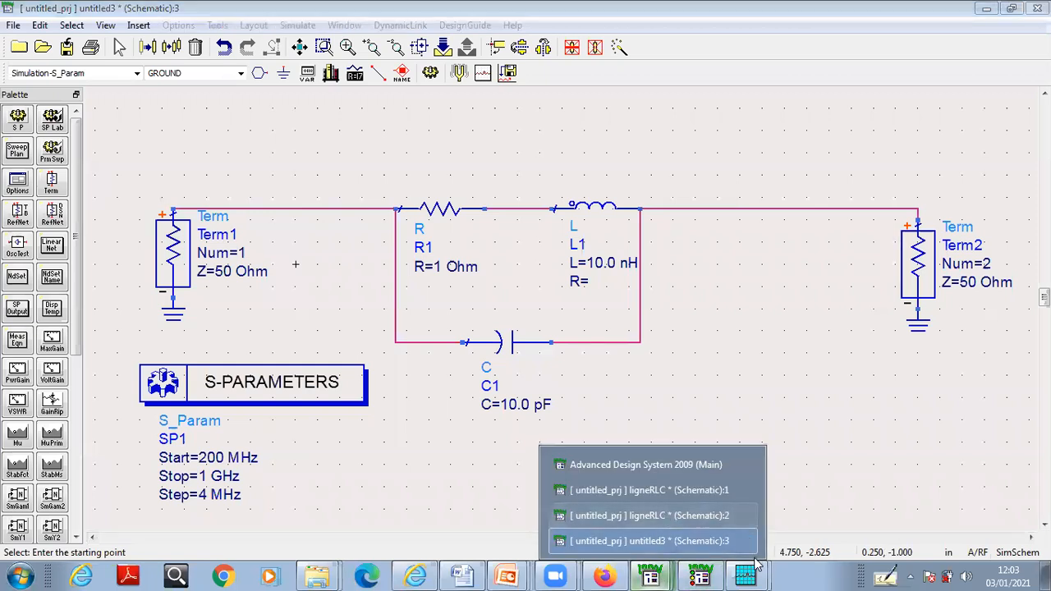
# Copy the equation Z = (1+mag(S(1,1)))/(1-mag(S(1,1))) from the ligneRLC display and paste it above the magnitude plot in the untitled3 display.
pyautogui.click(753, 517)
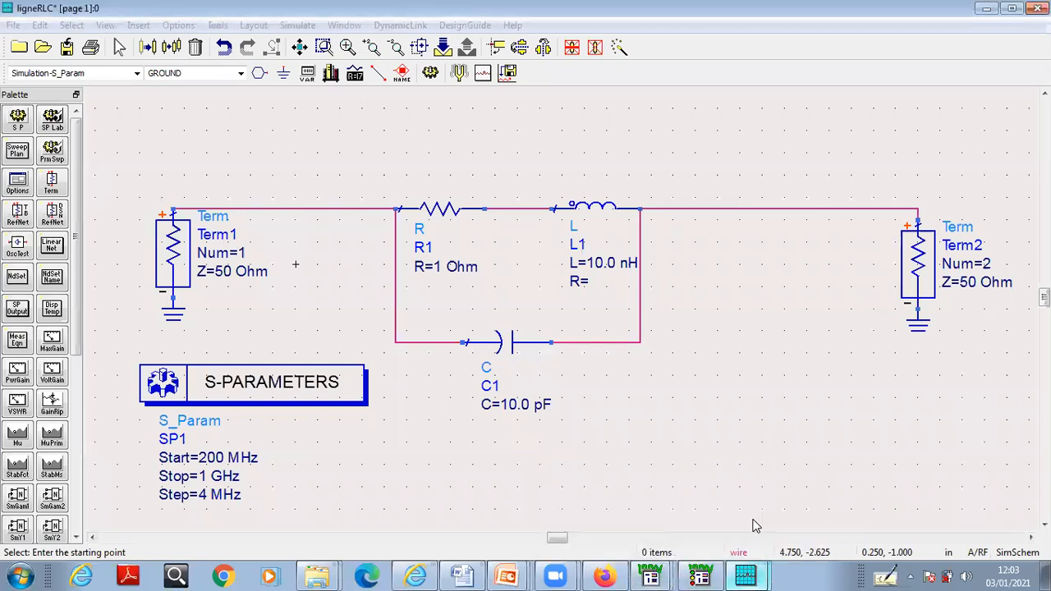
pyautogui.click(443, 134)
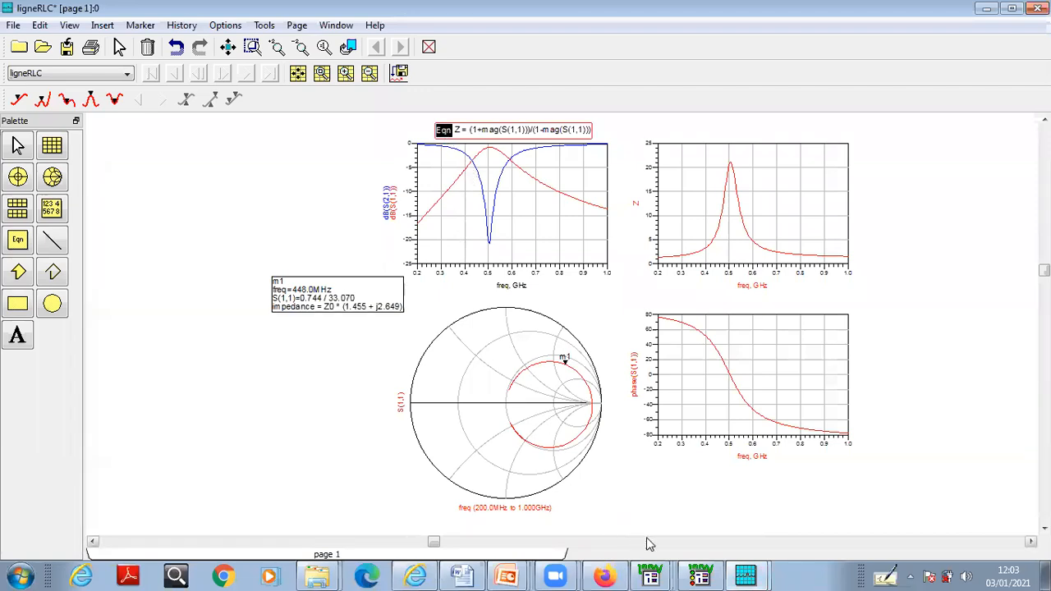
pyautogui.click(744, 574)
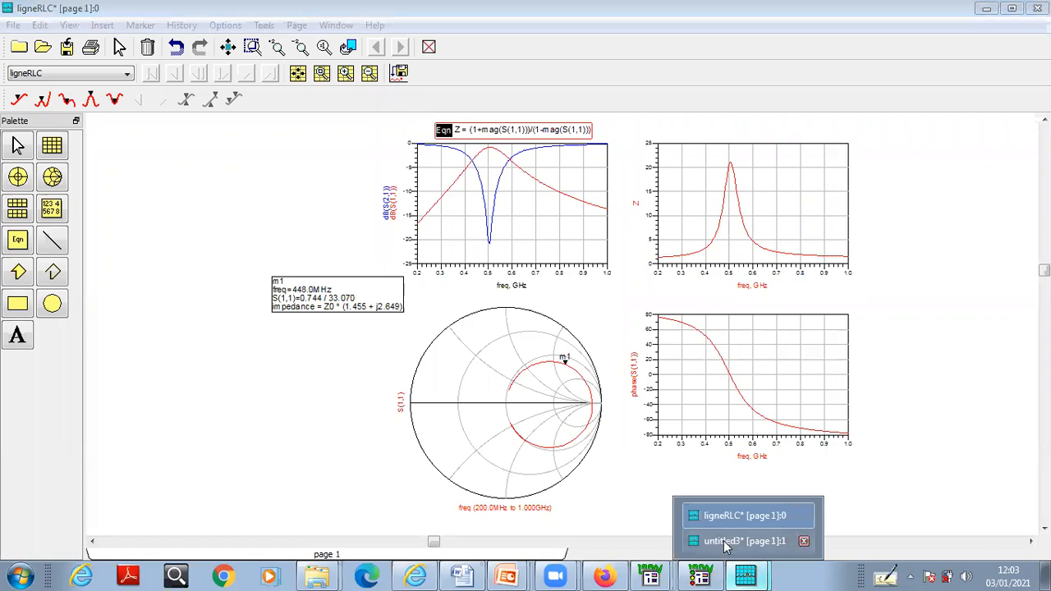
pyautogui.click(714, 534)
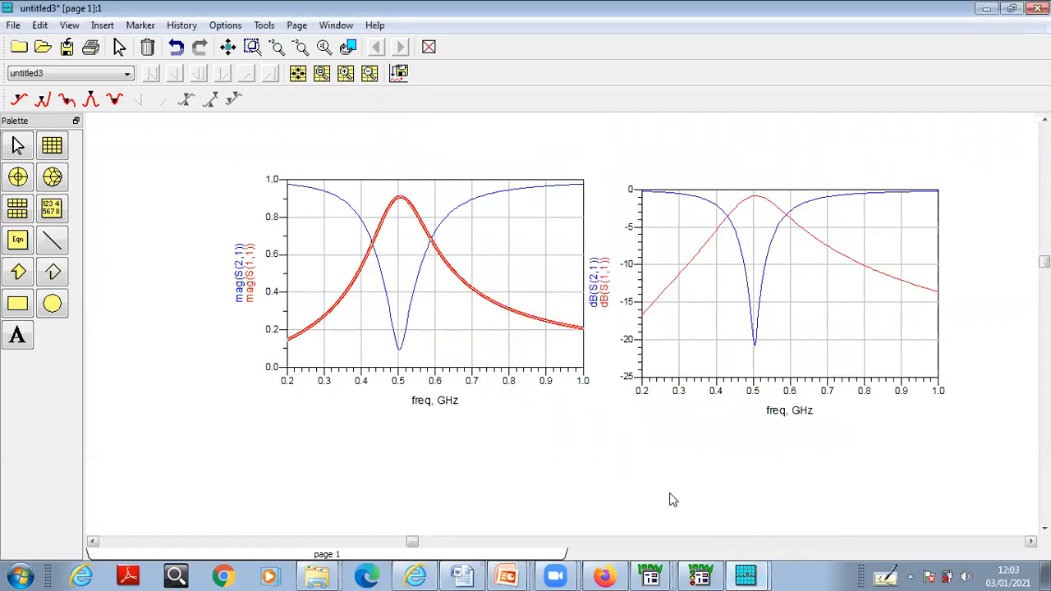
pyautogui.click(160, 172)
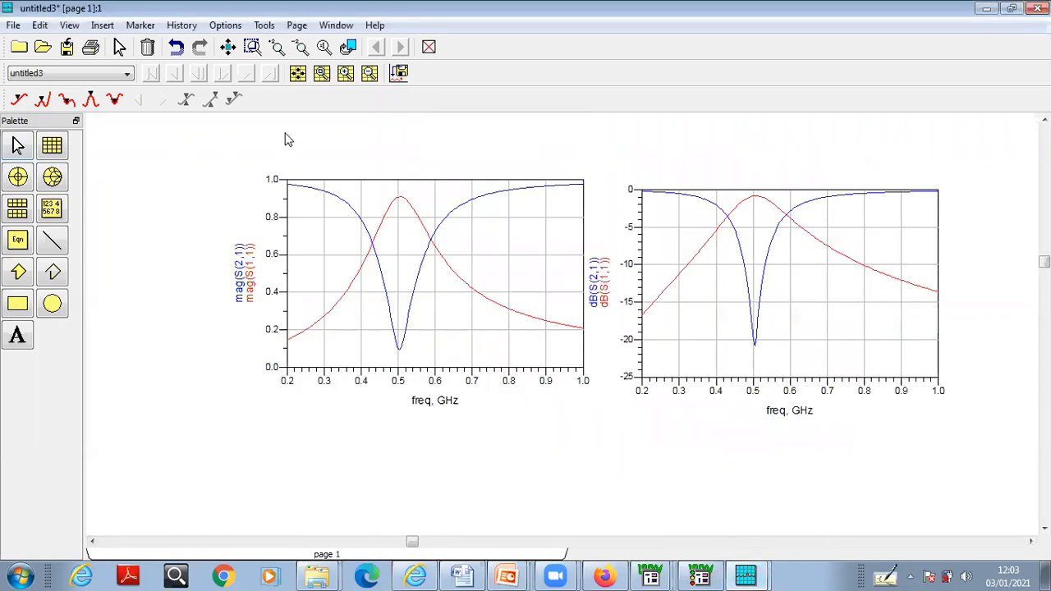
pyautogui.hotkey('ctrl', 'v')
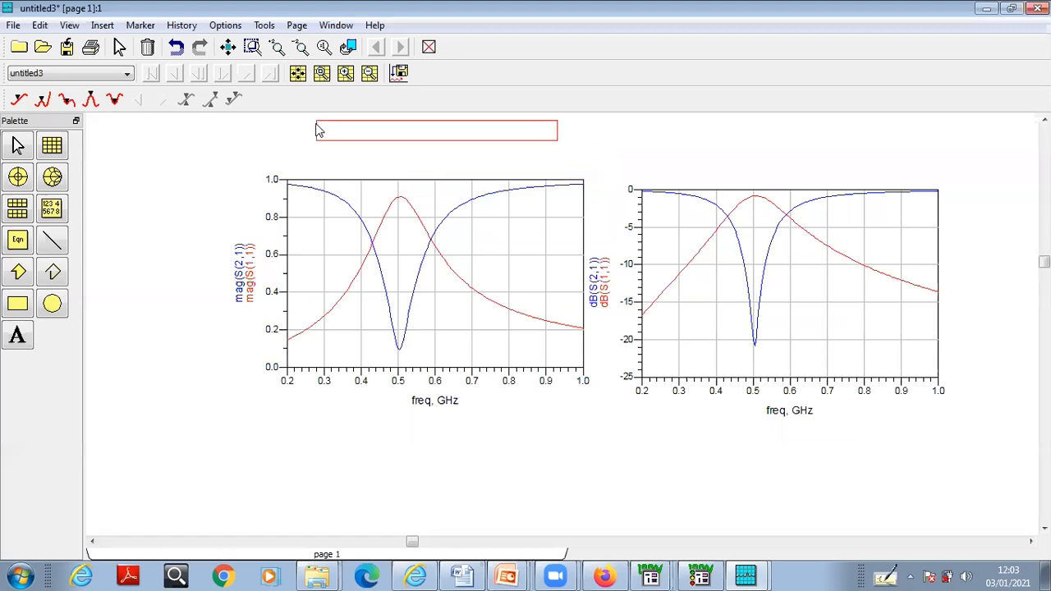
pyautogui.click(319, 128)
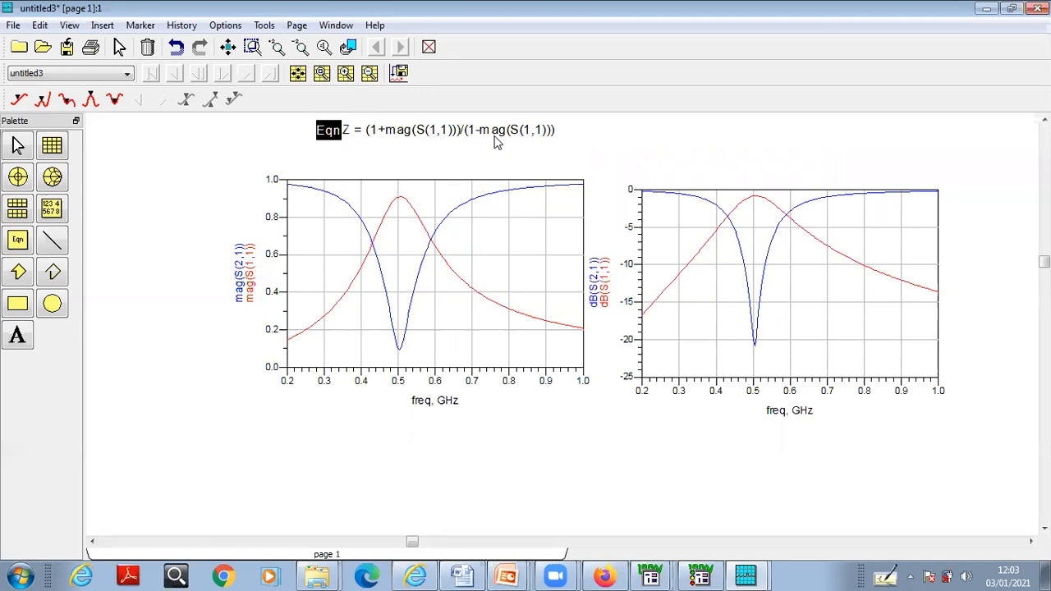
# Insert a rectangular plot below the magnitude plot showing the equation Z.
pyautogui.click(60, 147)
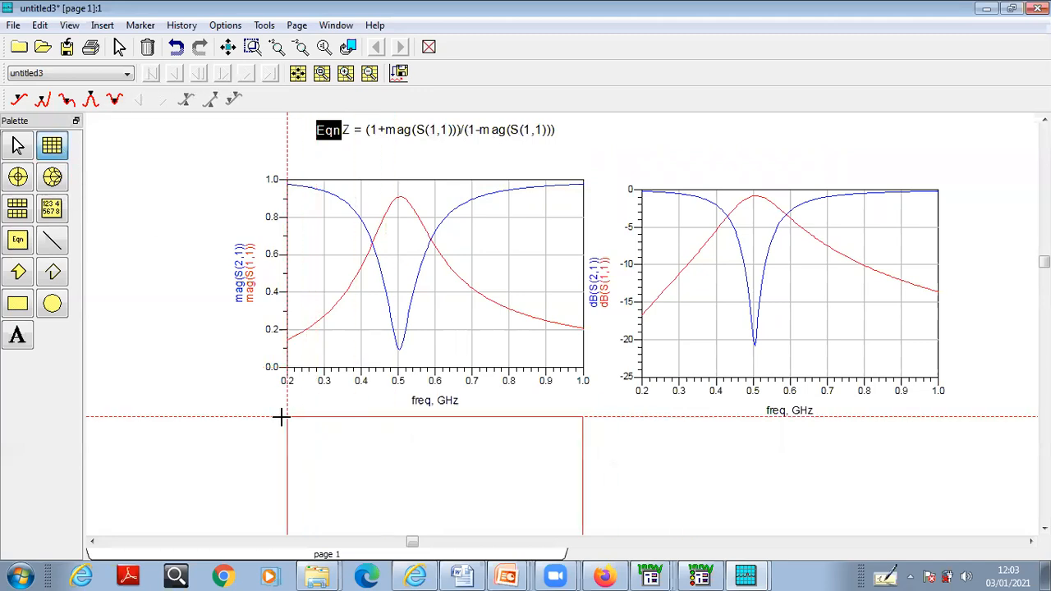
pyautogui.click(281, 416)
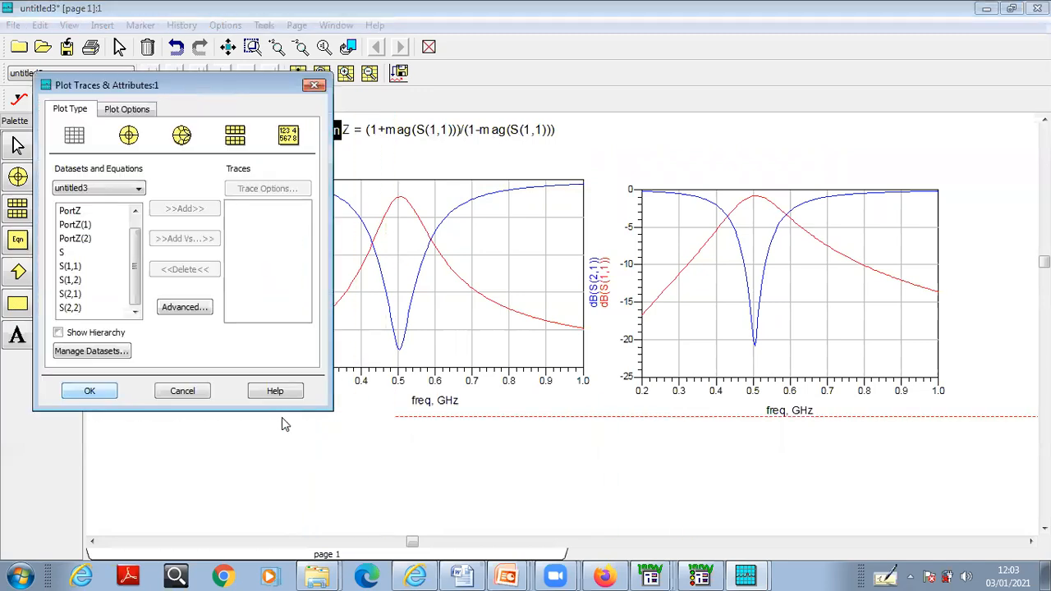
pyautogui.click(131, 191)
pyautogui.click(125, 201)
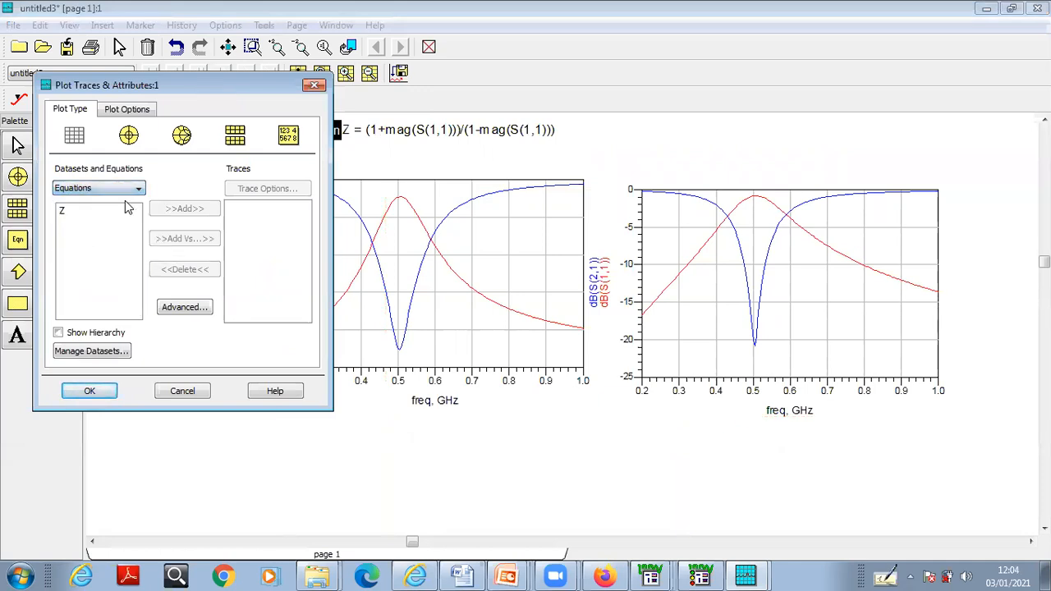
pyautogui.click(84, 213)
pyautogui.click(182, 211)
pyautogui.click(107, 392)
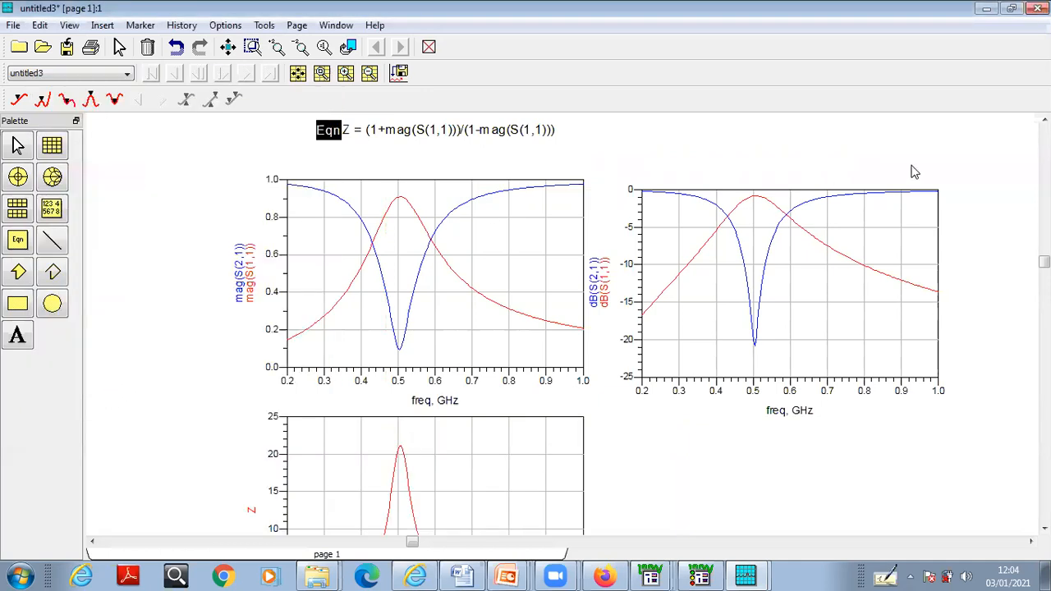
# Place a marker at the peak of the Z curve and move its readout inside the plot beside the peak.
pyautogui.click(239, 49)
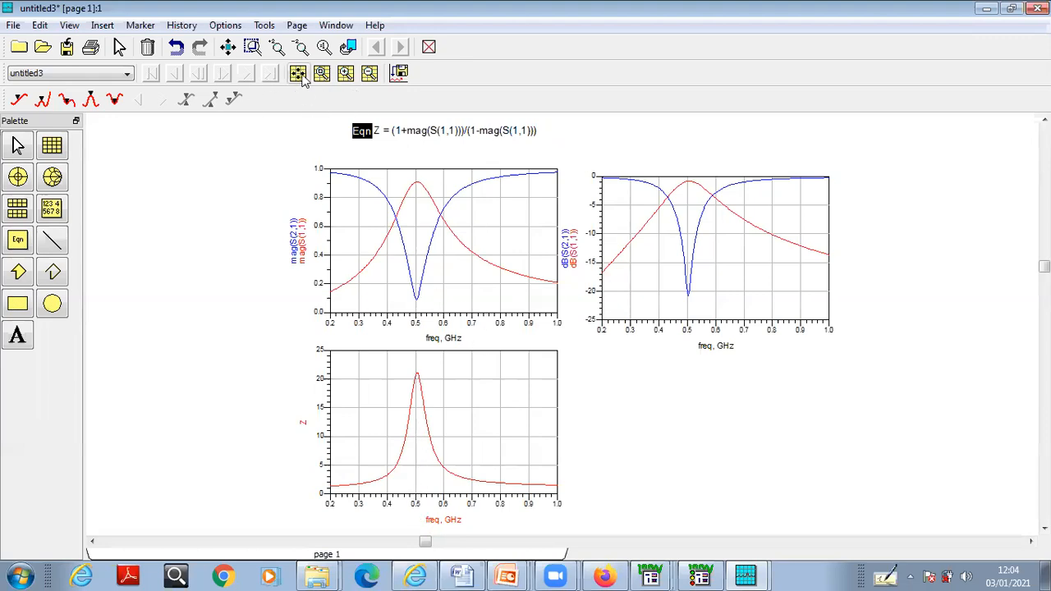
pyautogui.click(252, 46)
pyautogui.moveTo(298, 335); pyautogui.dragTo(579, 502)
pyautogui.click(580, 522)
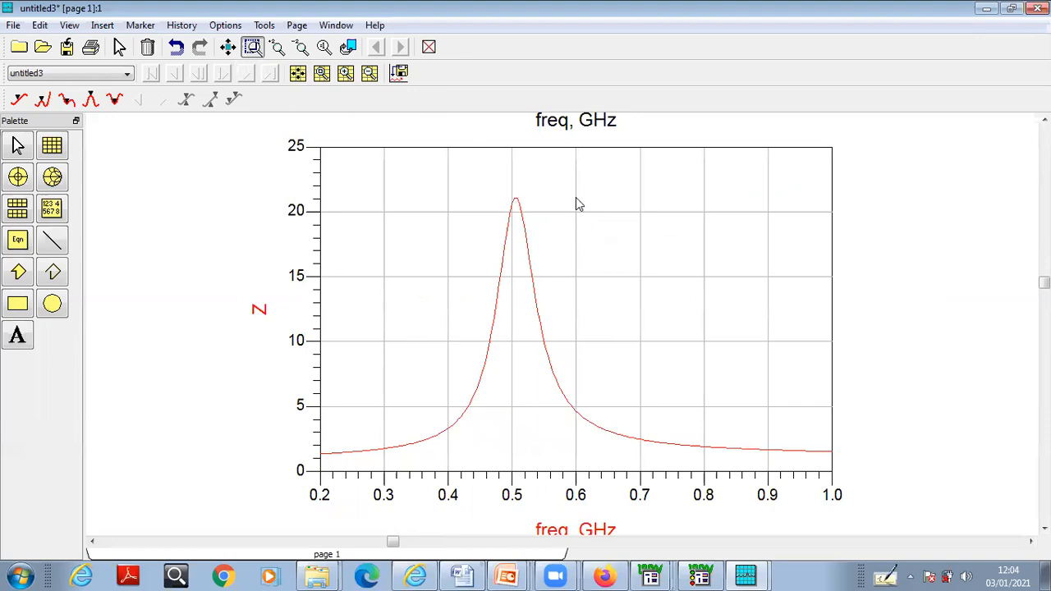
pyautogui.click(141, 26)
pyautogui.click(159, 46)
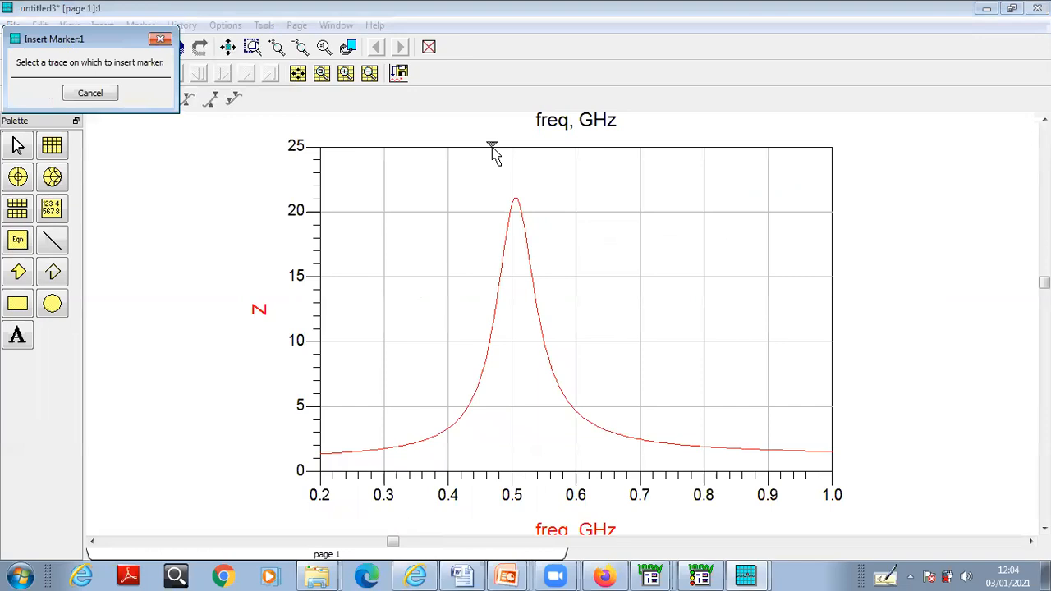
pyautogui.click(514, 202)
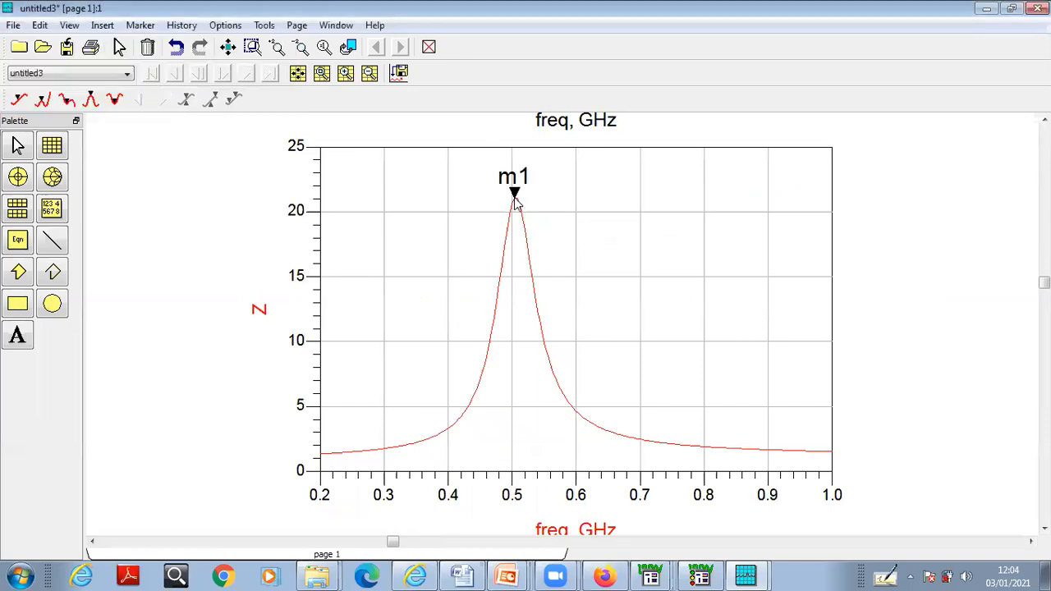
pyautogui.click(229, 49)
pyautogui.moveTo(374, 382); pyautogui.dragTo(467, 361)
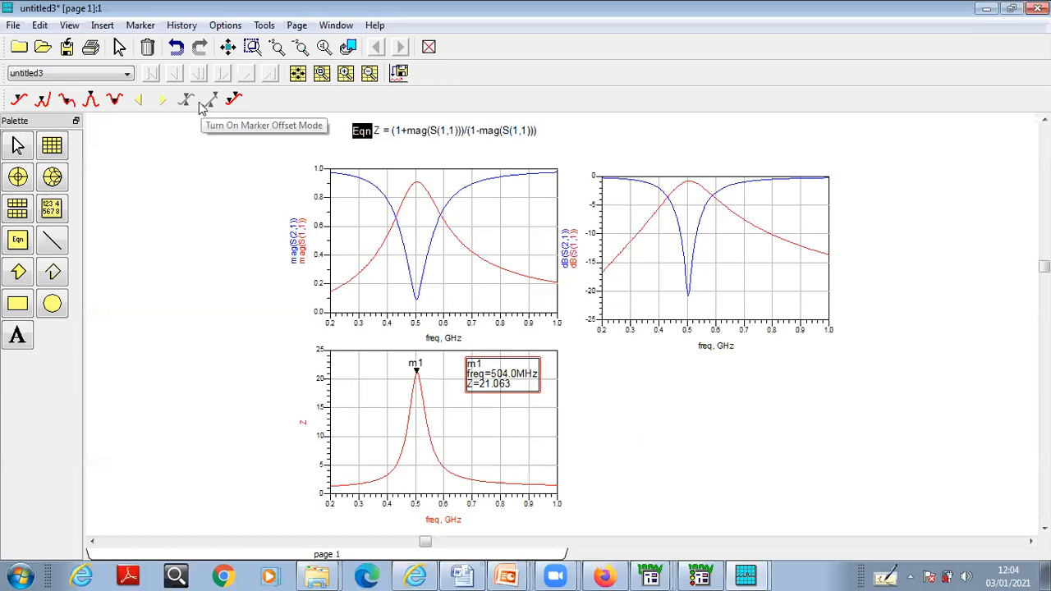
pyautogui.click(53, 156)
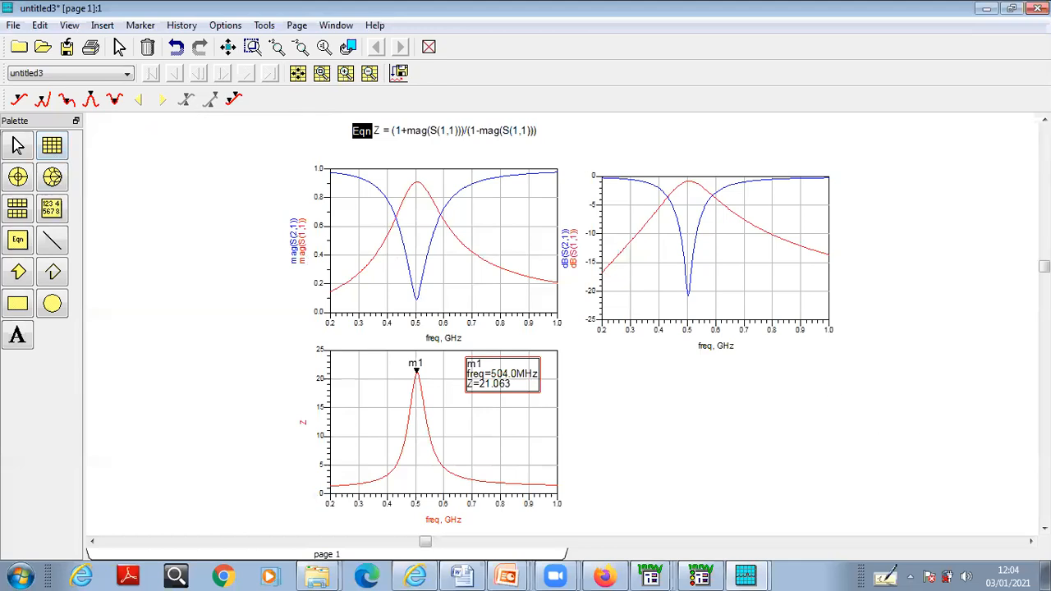
pyautogui.scroll(-5, 1044, 527)
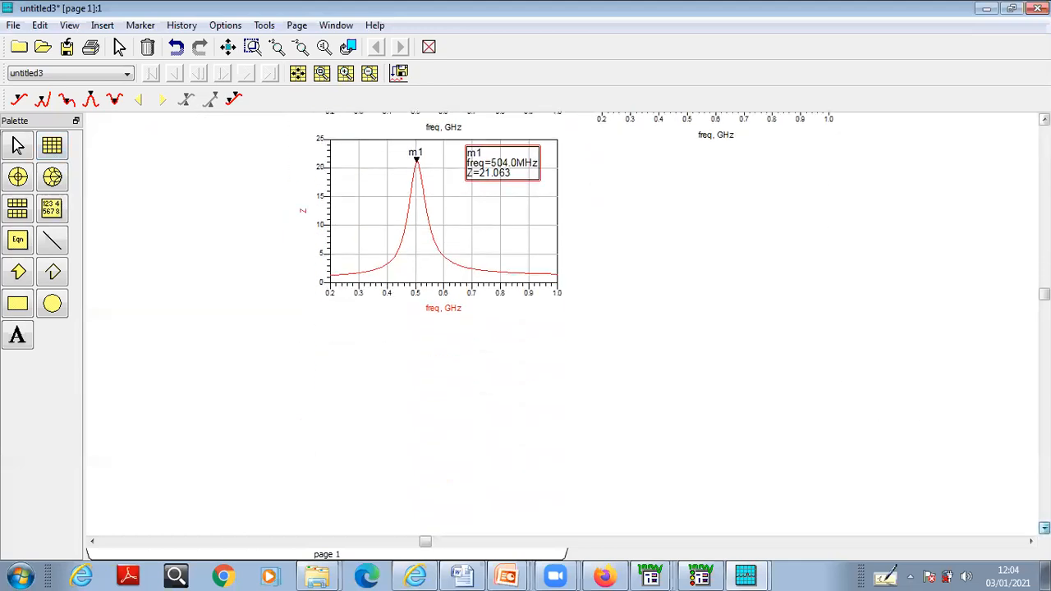
pyautogui.click(52, 145)
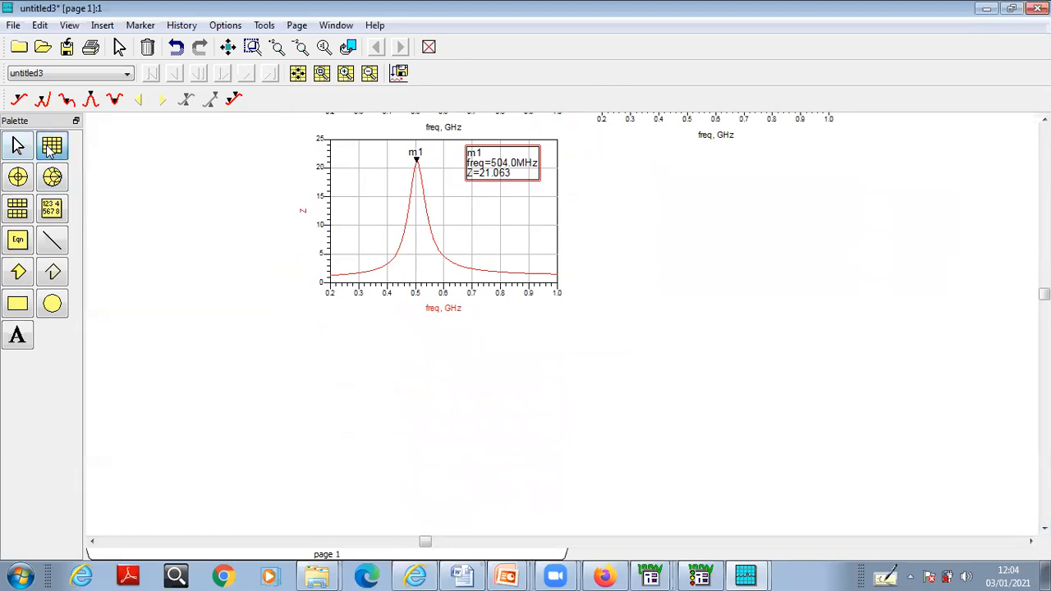
pyautogui.click(332, 338)
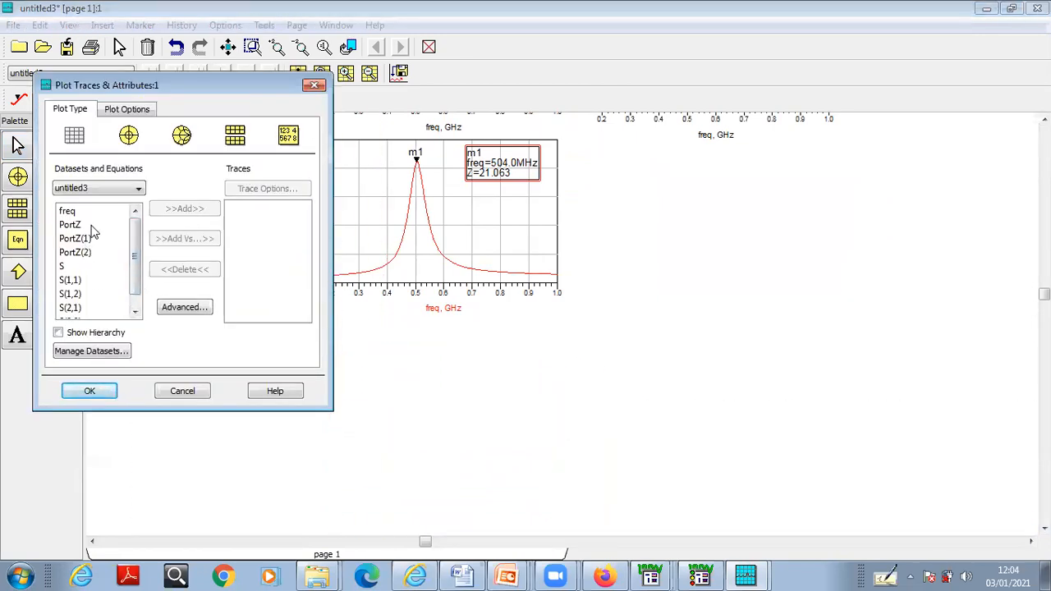
pyautogui.click(98, 191)
pyautogui.click(92, 200)
pyautogui.click(94, 211)
pyautogui.click(185, 208)
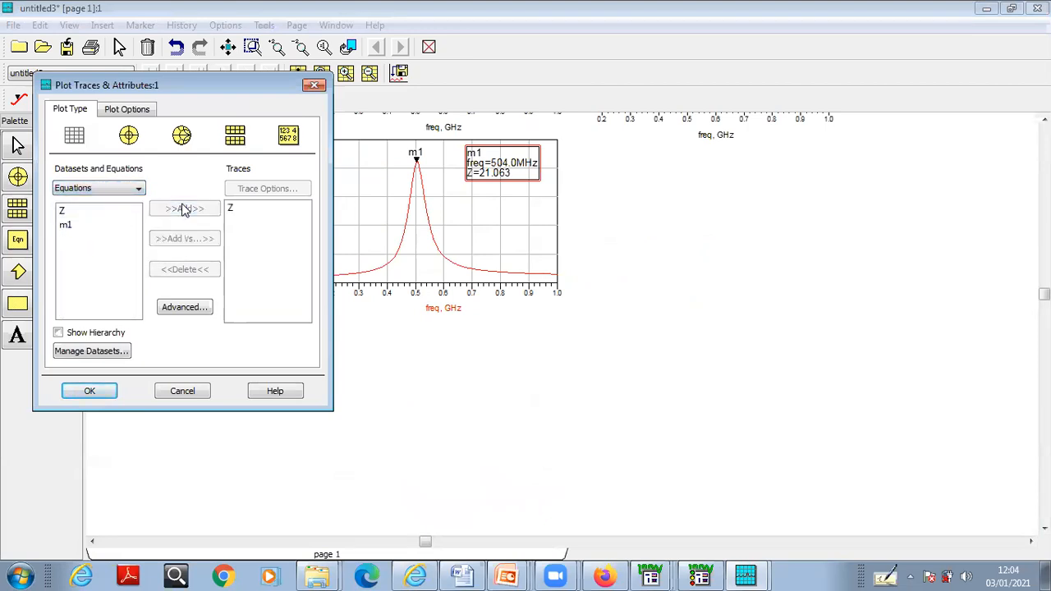
pyautogui.click(188, 392)
# Insert a rectangular plot below the Z plot showing S(1,1) as phase.
pyautogui.click(52, 145)
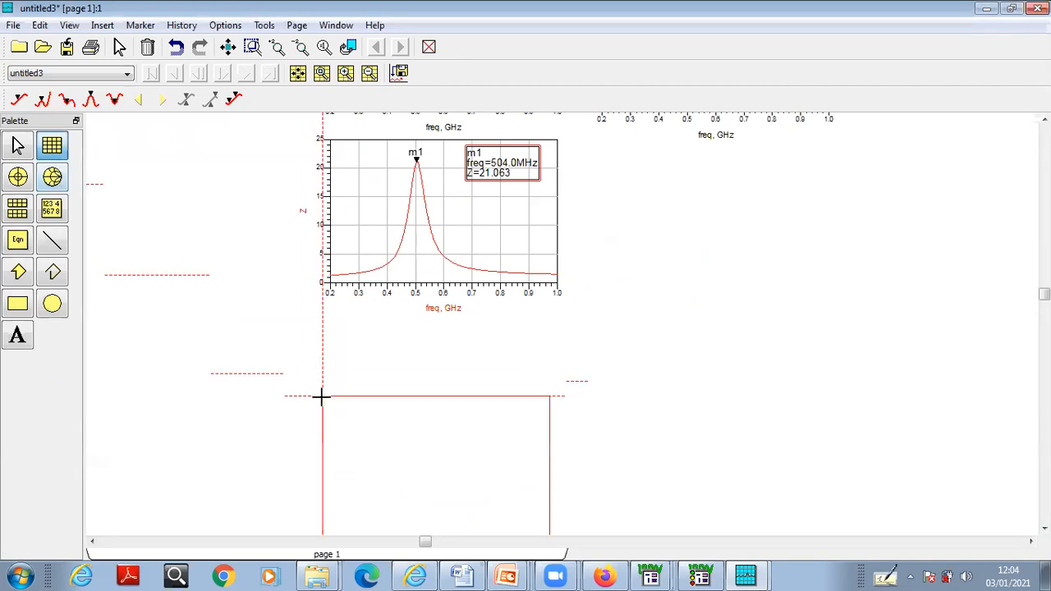
pyautogui.click(323, 343)
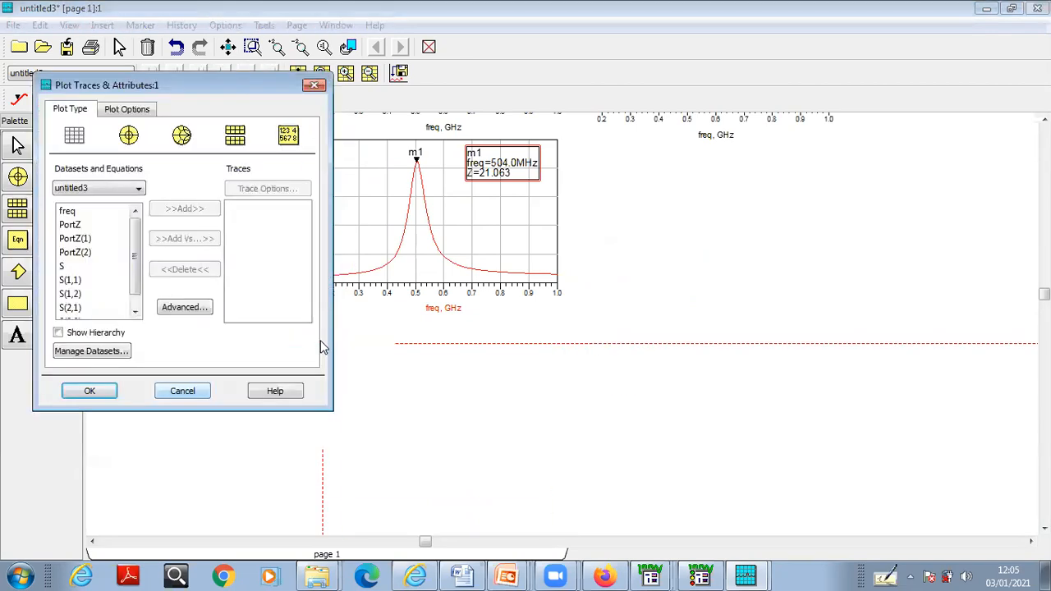
pyautogui.click(100, 280)
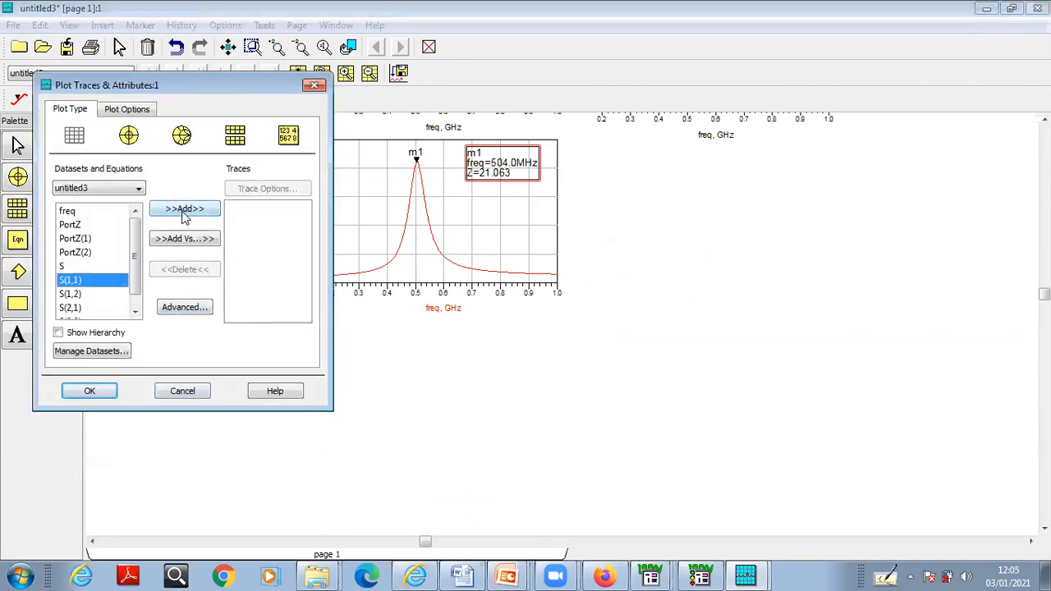
pyautogui.click(185, 211)
pyautogui.click(74, 291)
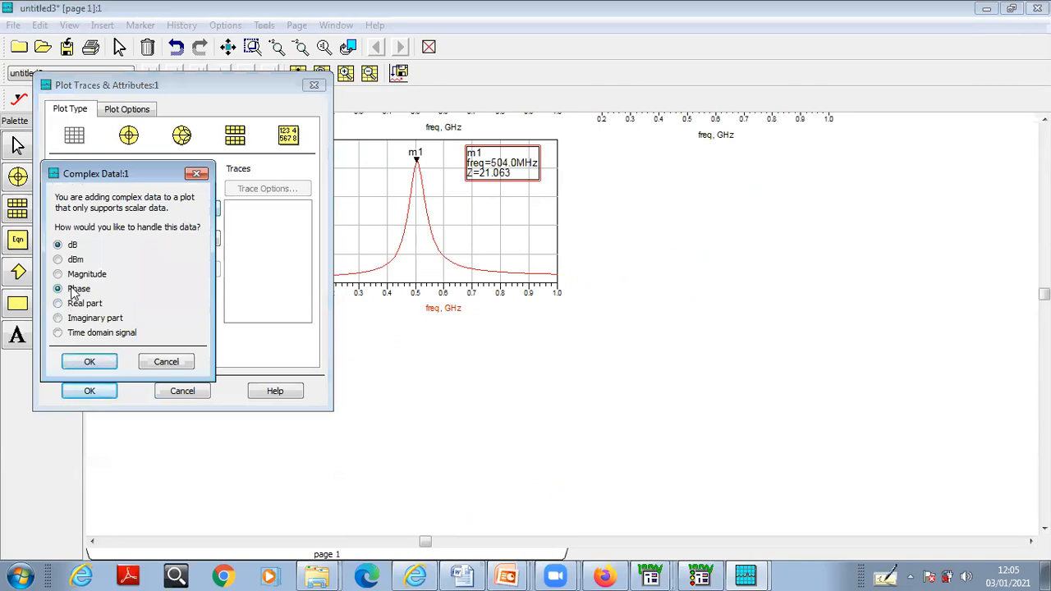
pyautogui.click(86, 360)
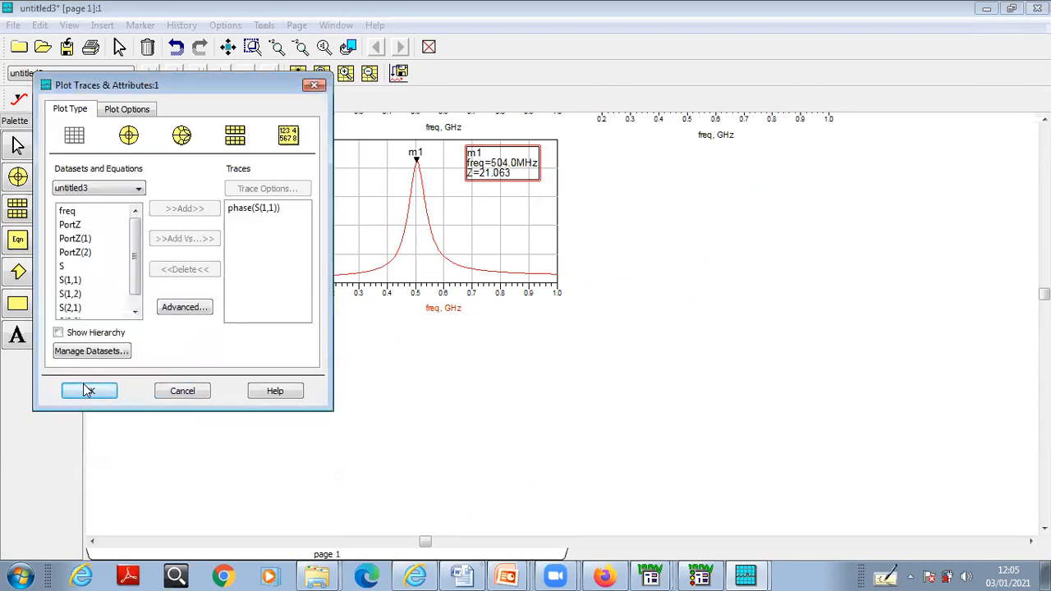
pyautogui.click(88, 389)
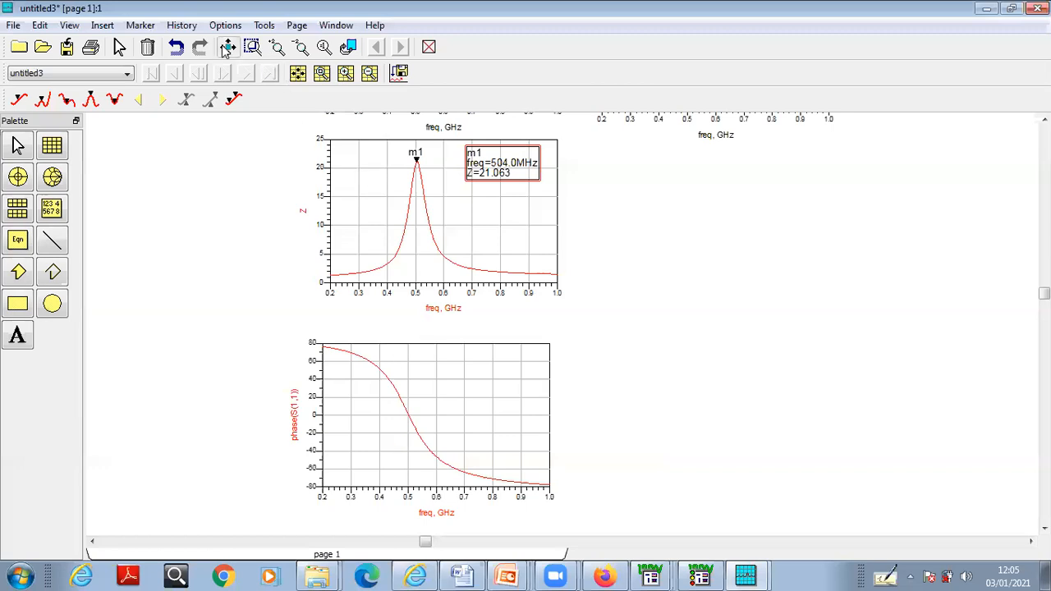
# Add a marker to the S(1,1) phase trace and move it along the curve to 420 MHz.
pyautogui.click(140, 26)
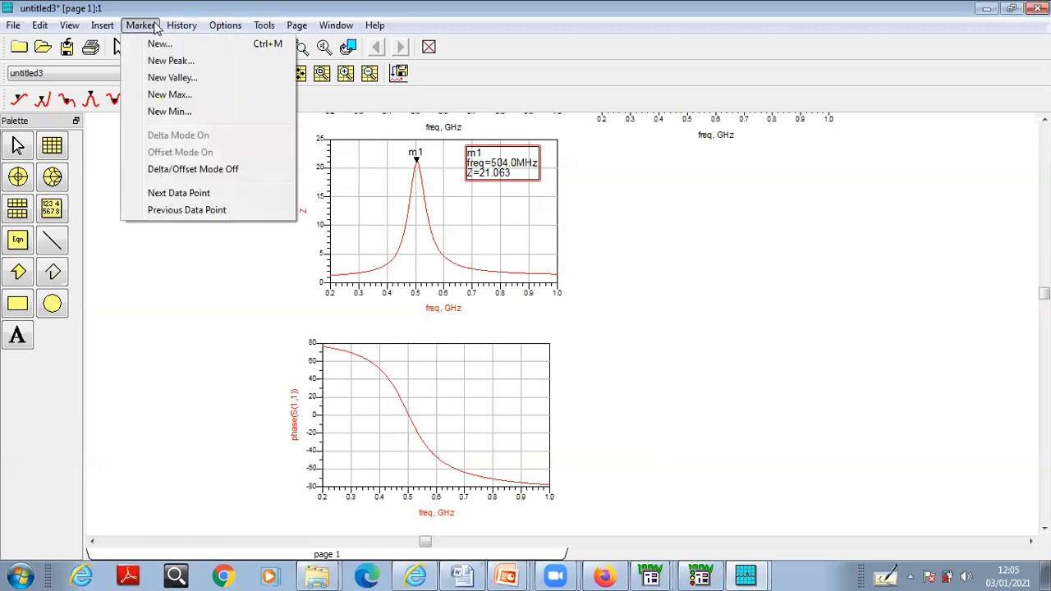
pyautogui.click(156, 41)
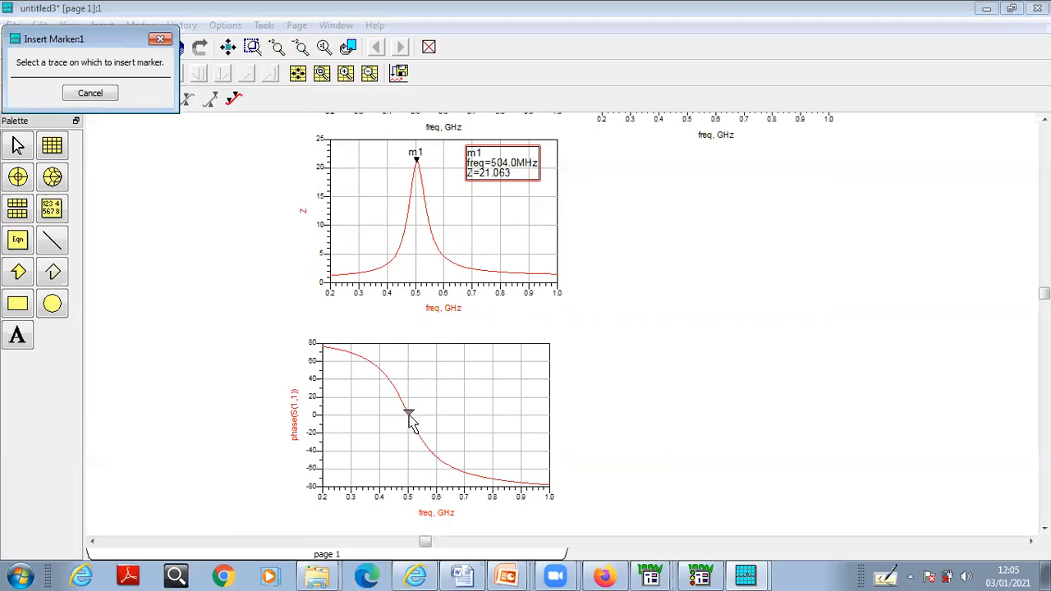
pyautogui.click(409, 414)
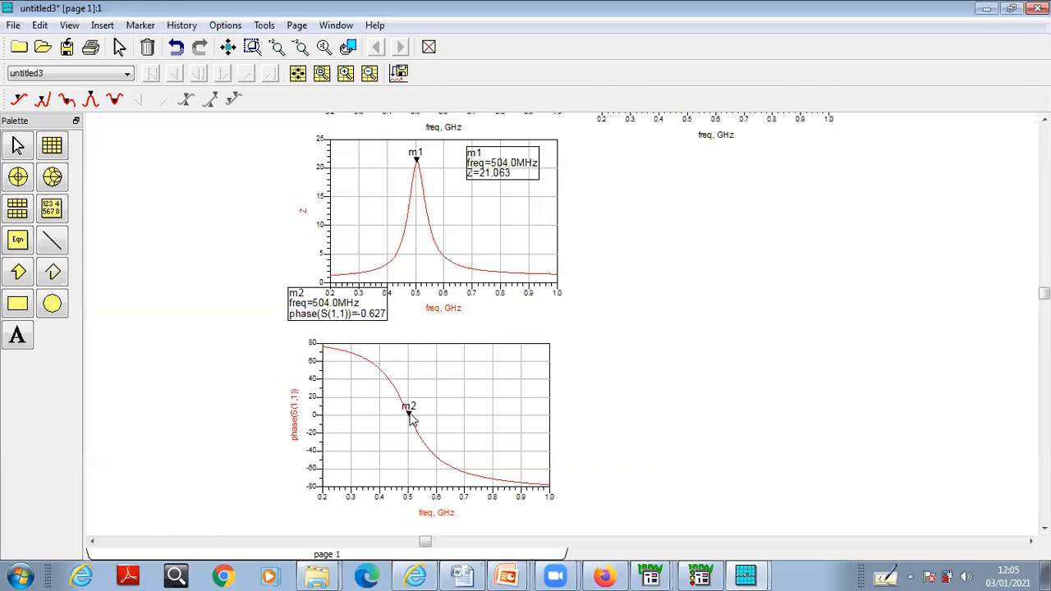
pyautogui.moveTo(410, 419); pyautogui.dragTo(380, 386)
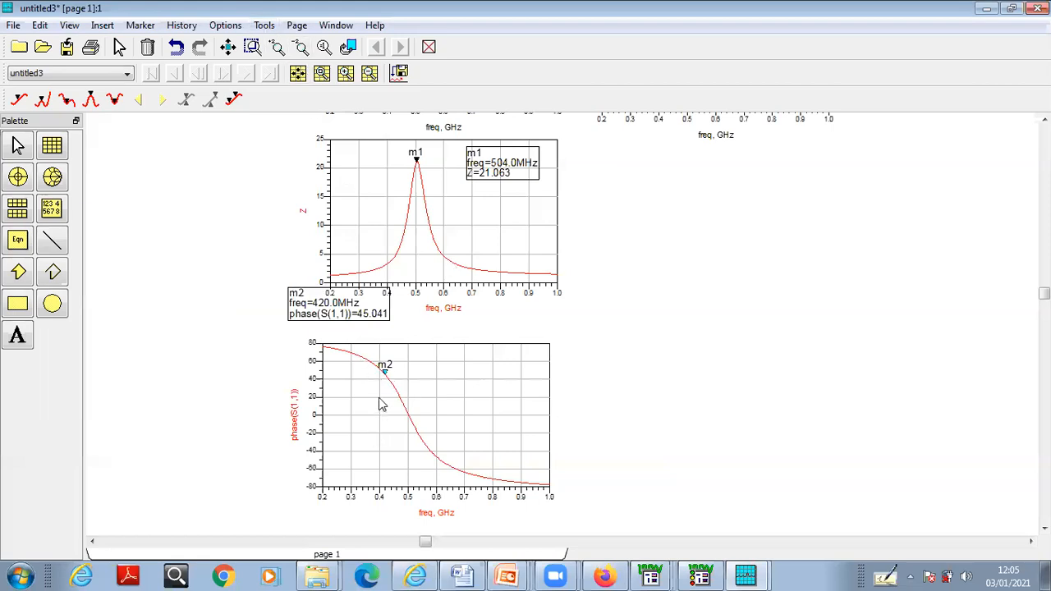
# Move the marker on the S(1,1) phase trace along the curve to 764 MHz.
pyautogui.moveTo(386, 374)
pyautogui.mouseDown()
pyautogui.moveTo(401, 402)
pyautogui.moveTo(499, 454)
pyautogui.moveTo(489, 451)
pyautogui.mouseUp()
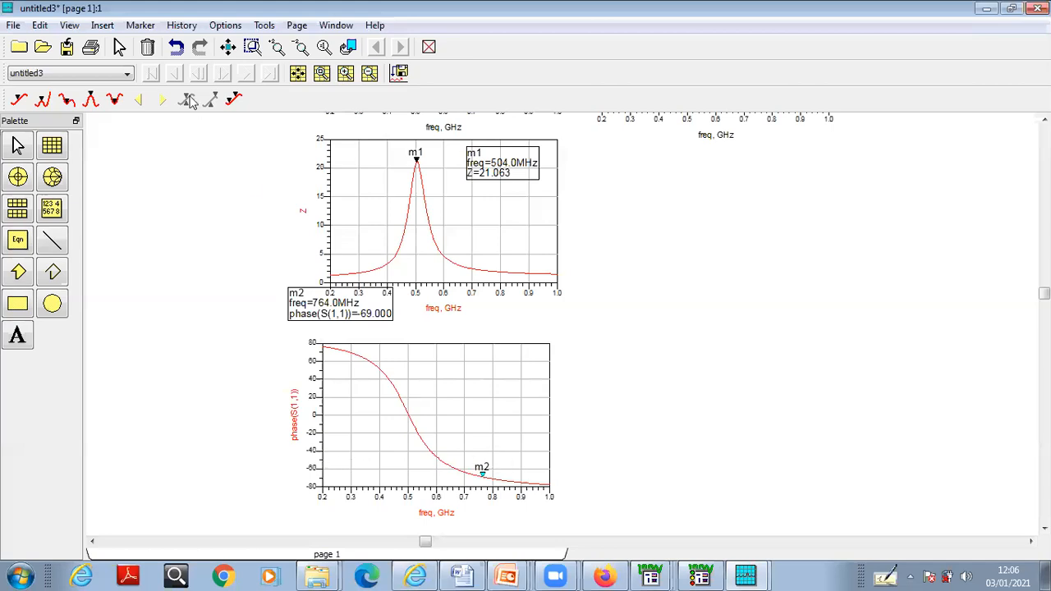
# Insert a Smith chart of S(1,1) in the empty area beside the Z and phase plots.
pyautogui.click(52, 177)
pyautogui.click(712, 207)
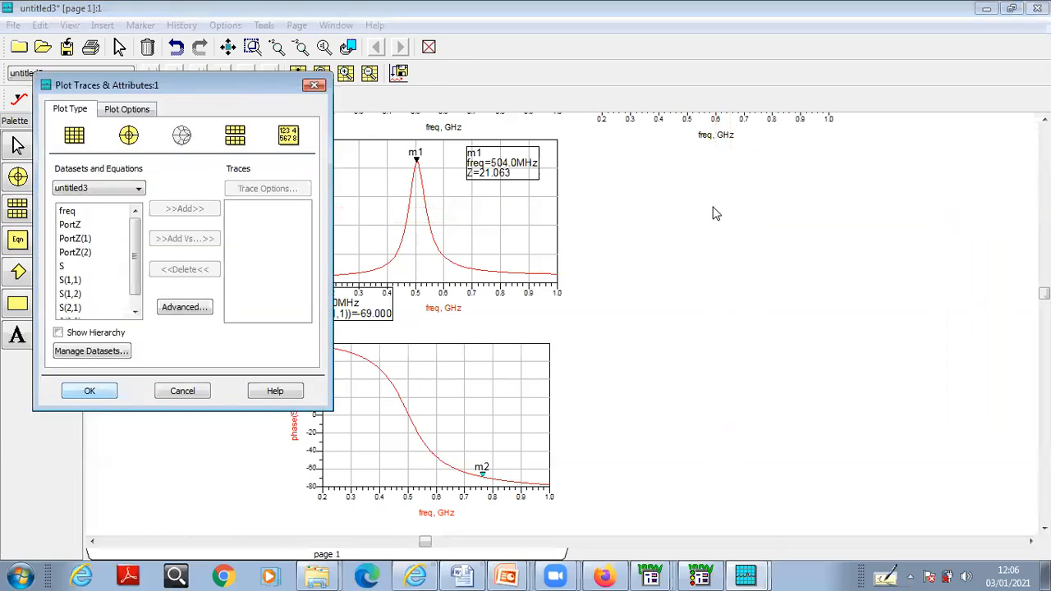
pyautogui.click(72, 280)
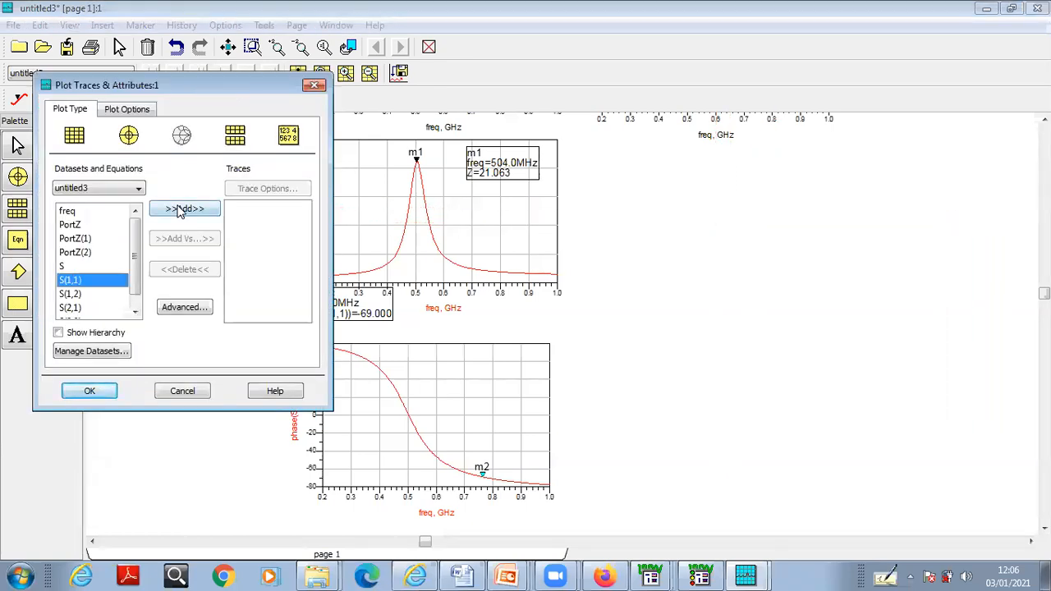
pyautogui.click(181, 210)
pyautogui.click(89, 392)
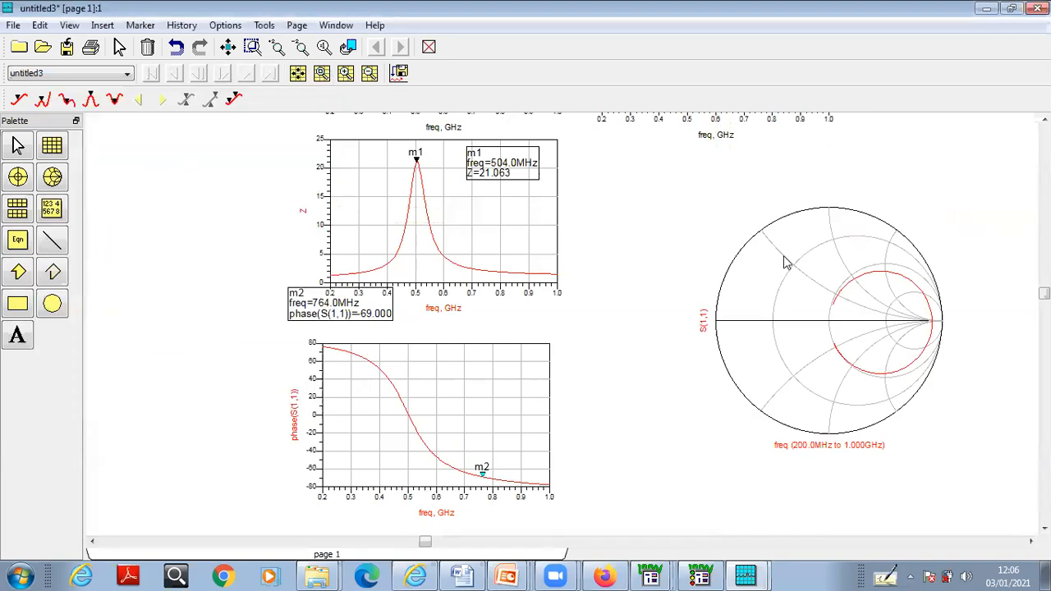
# Place a marker on the upper half of the Smith chart's S(1,1) trace at about 392 MHz.
pyautogui.click(152, 28)
pyautogui.click(158, 41)
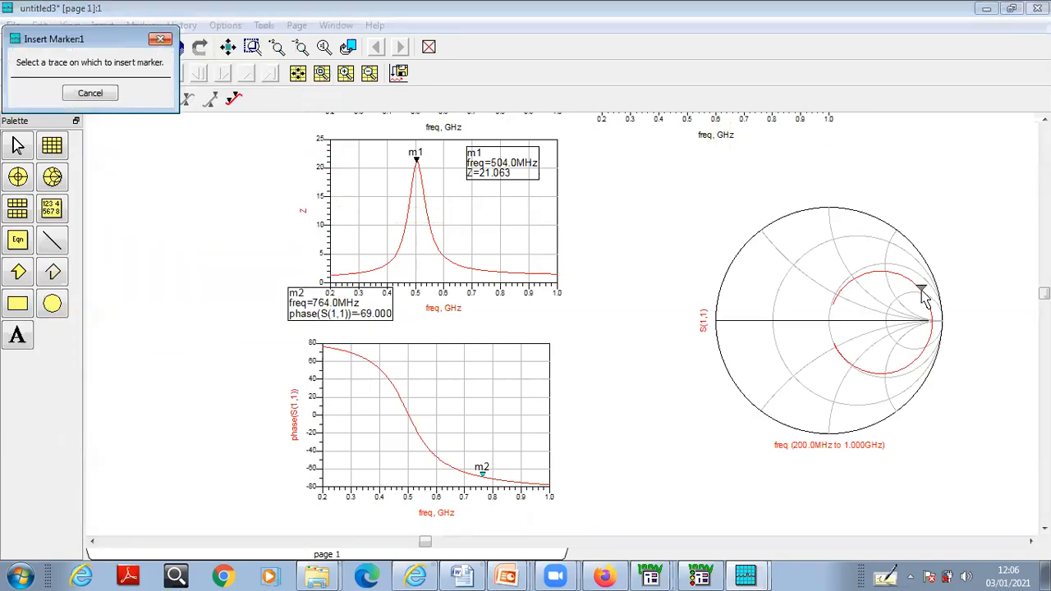
pyautogui.click(861, 275)
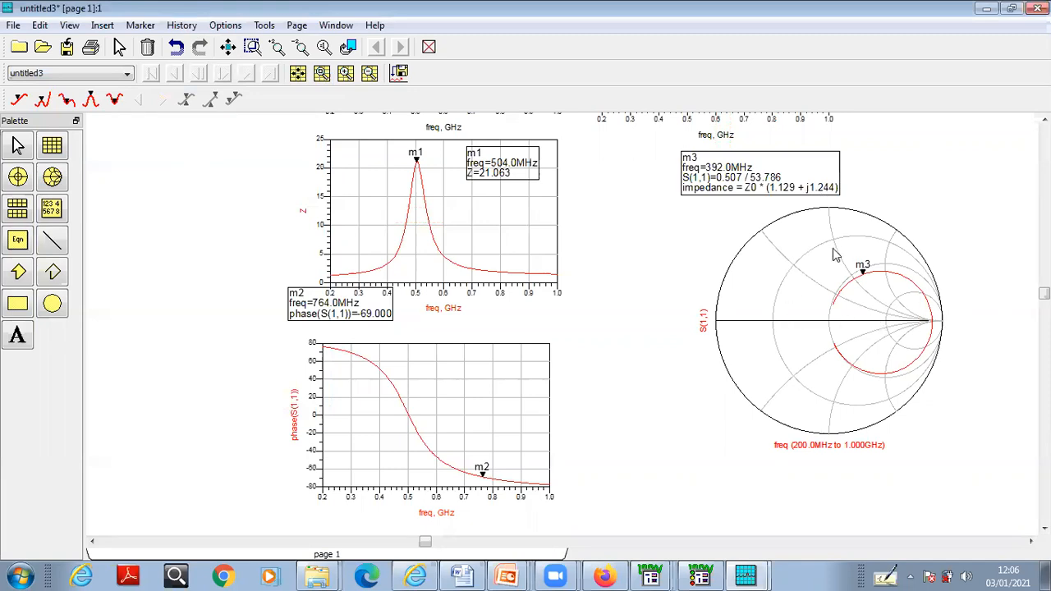
# Add a second marker on the lower half of the Smith chart trace at about 592 MHz and move its readout over the chart's lower left.
pyautogui.click(191, 30)
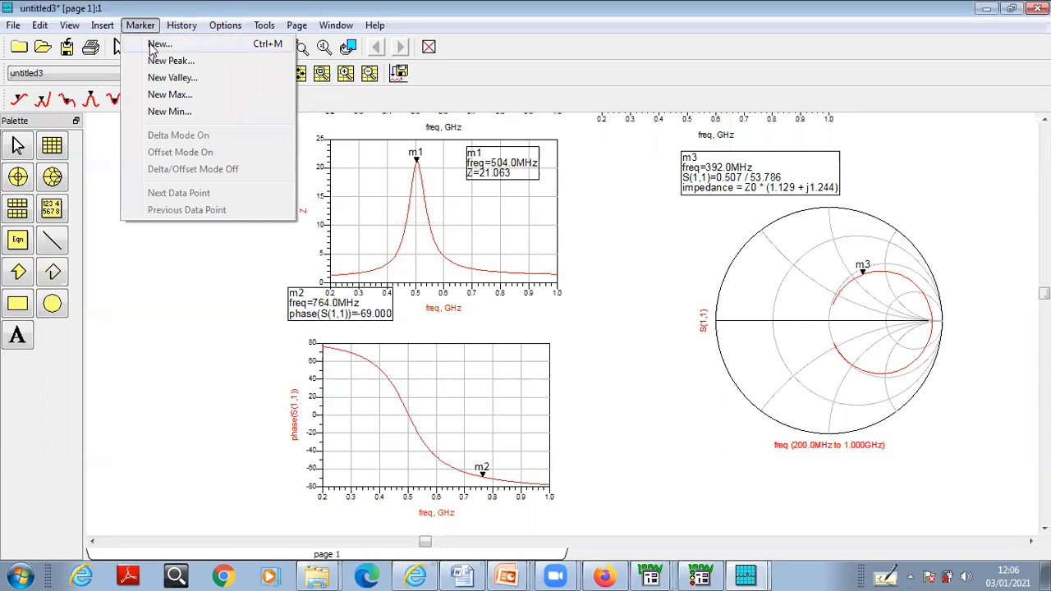
pyautogui.click(156, 44)
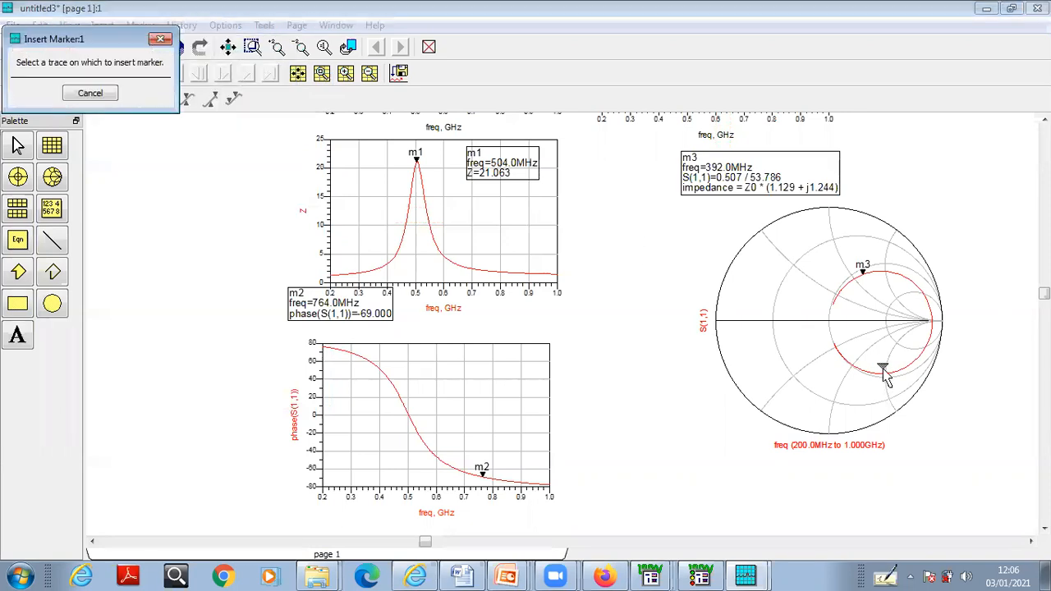
pyautogui.click(884, 375)
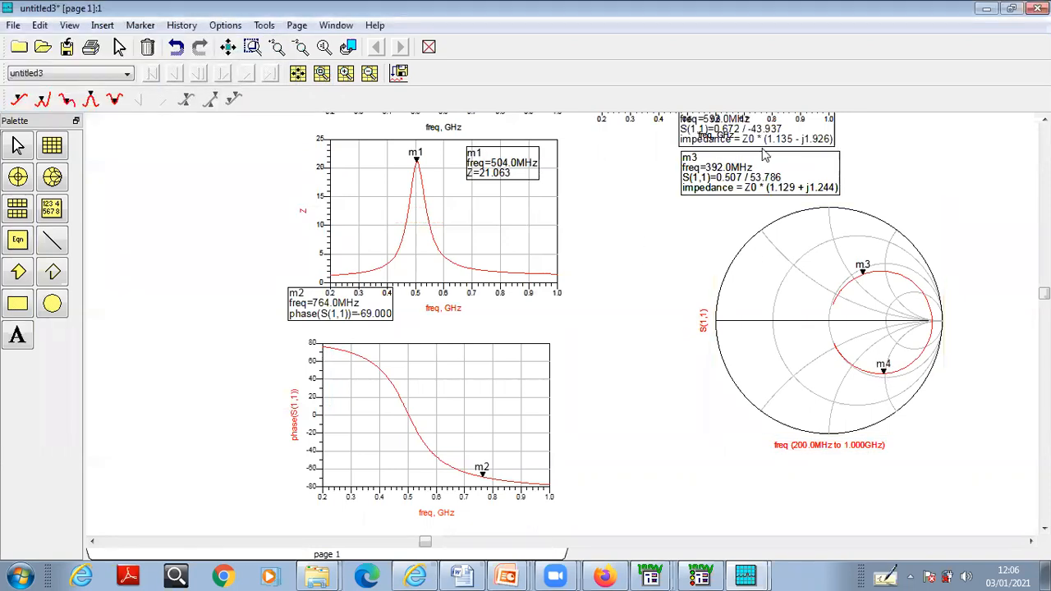
pyautogui.moveTo(783, 138); pyautogui.dragTo(771, 394)
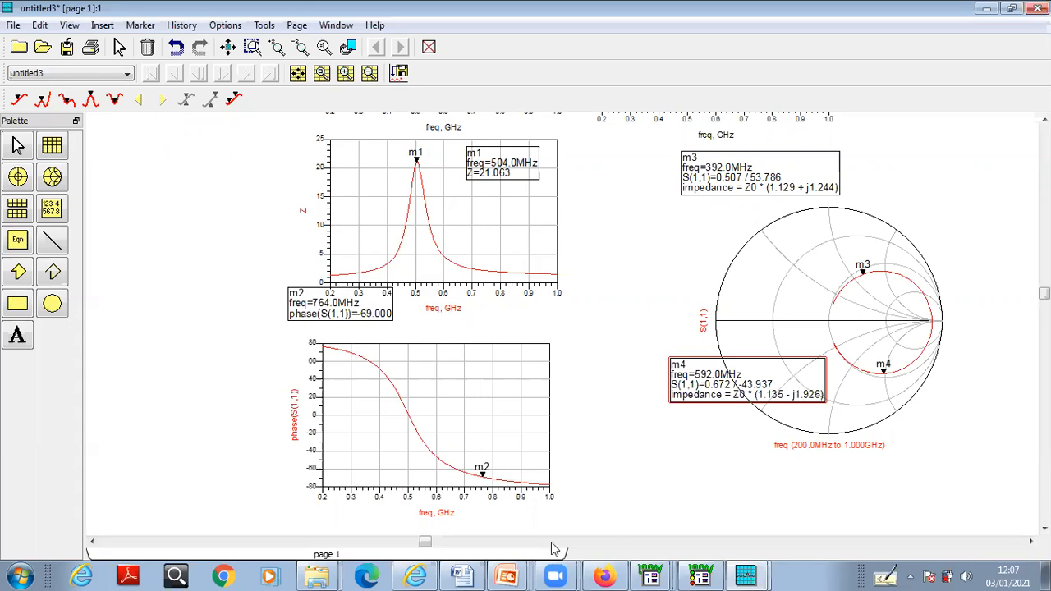
# Bring up the hpeesofsim simulation status window and close it.
pyautogui.moveTo(470, 575)
pyautogui.moveTo(765, 574)
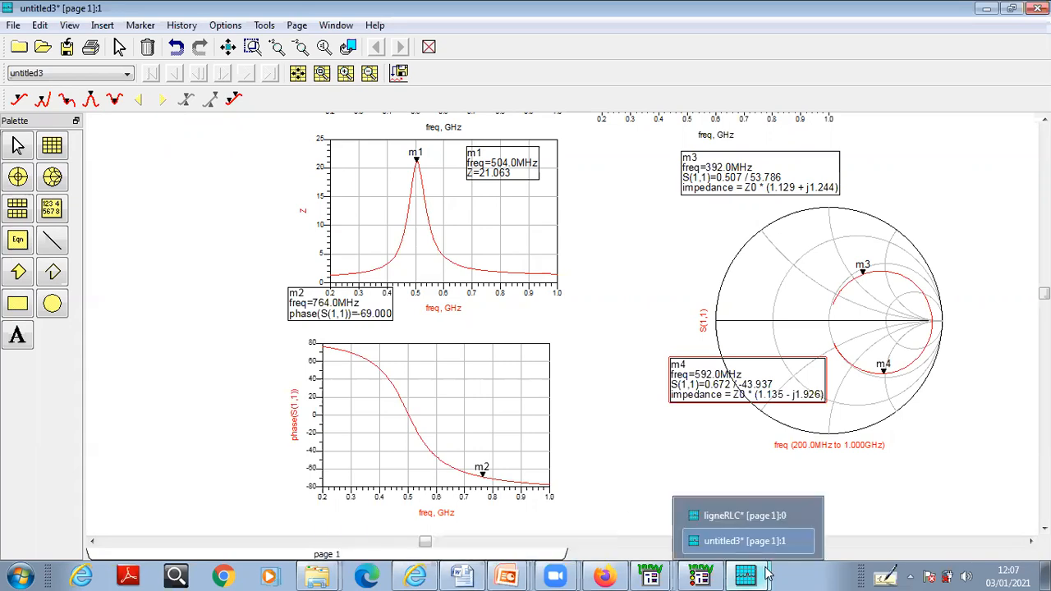
pyautogui.click(695, 575)
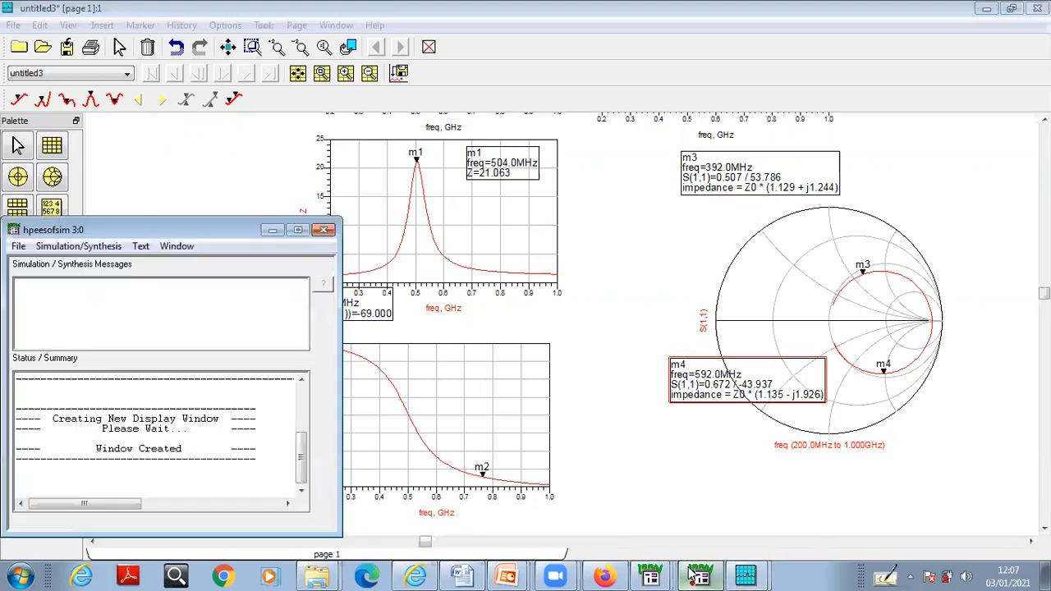
pyautogui.click(327, 233)
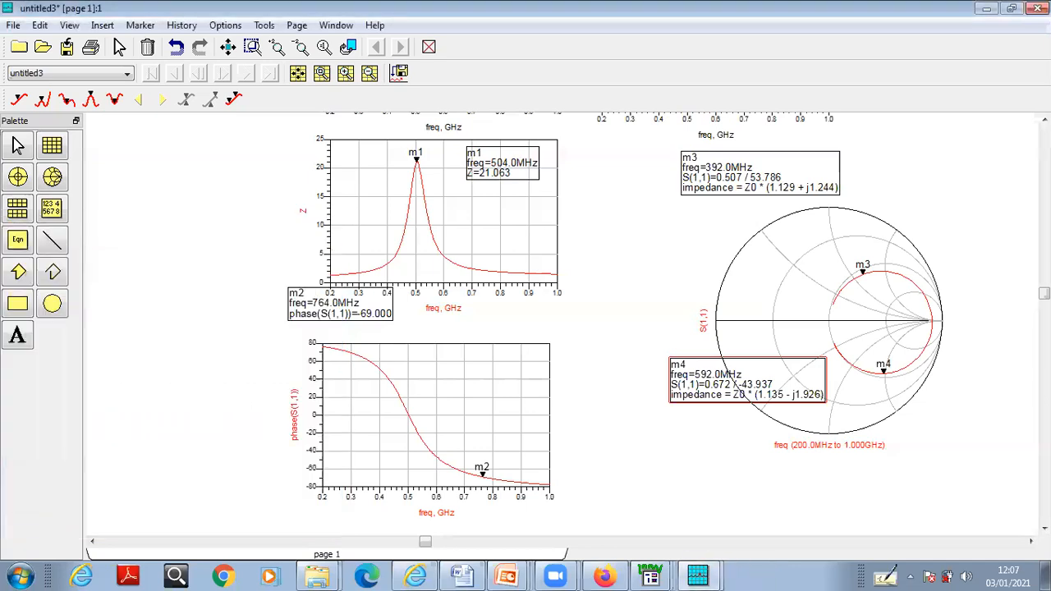
# Review the magnitude and dB plots of untitled3, and switch to the ligneRLC data display to compare its plots.
pyautogui.scroll(5, 669, 322)
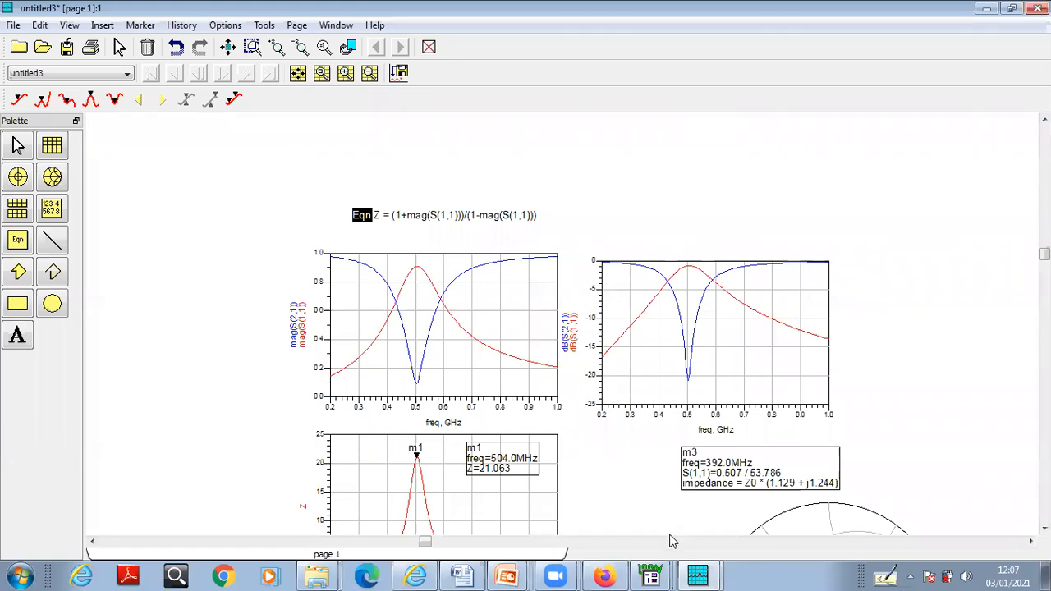
pyautogui.click(711, 575)
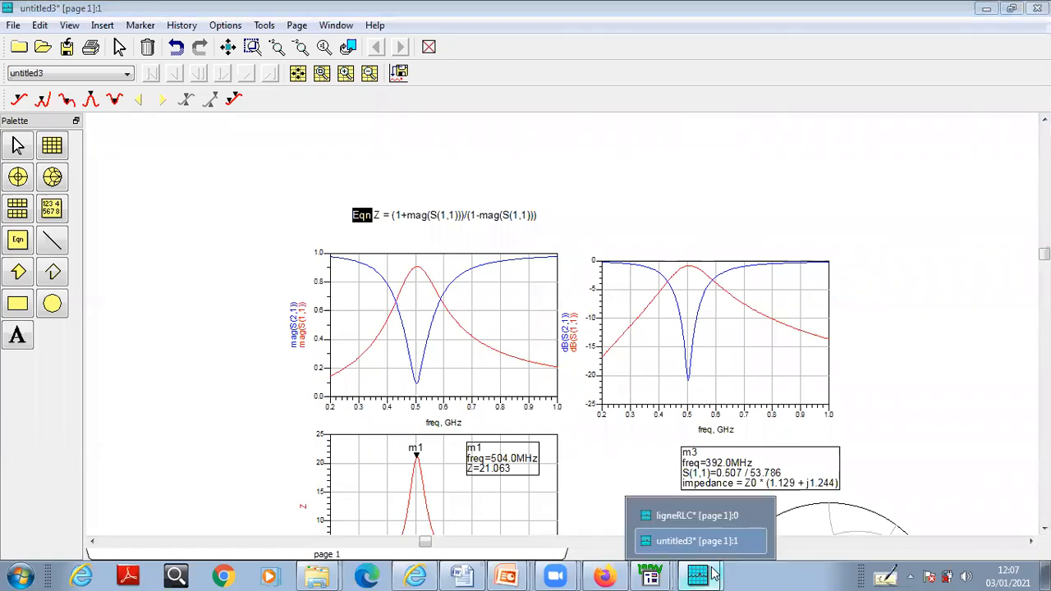
pyautogui.click(709, 515)
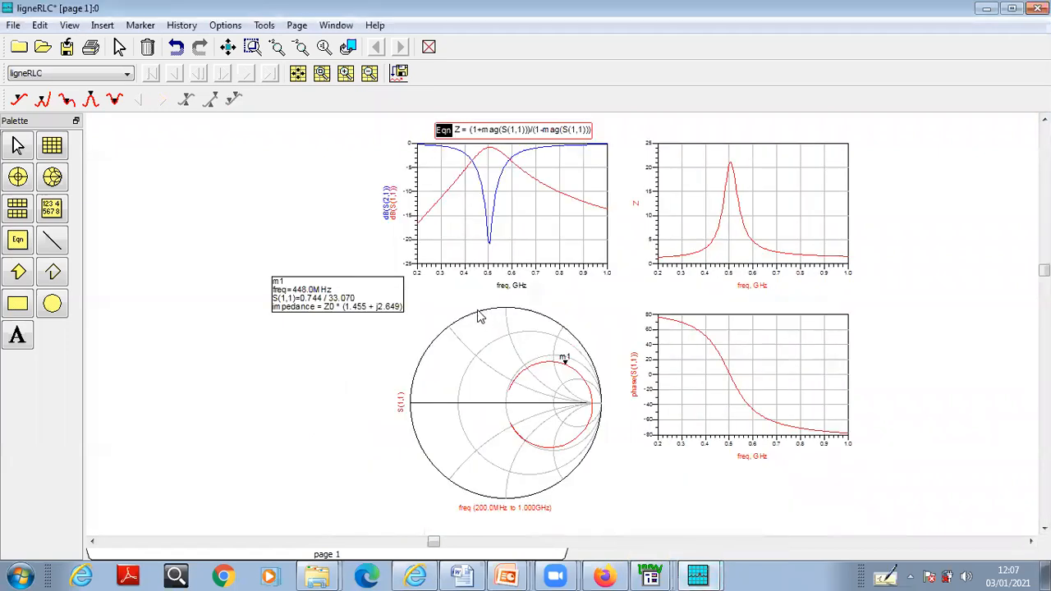
# Switch to the untitled3 schematic window with the RLC circuit.
pyautogui.click(651, 574)
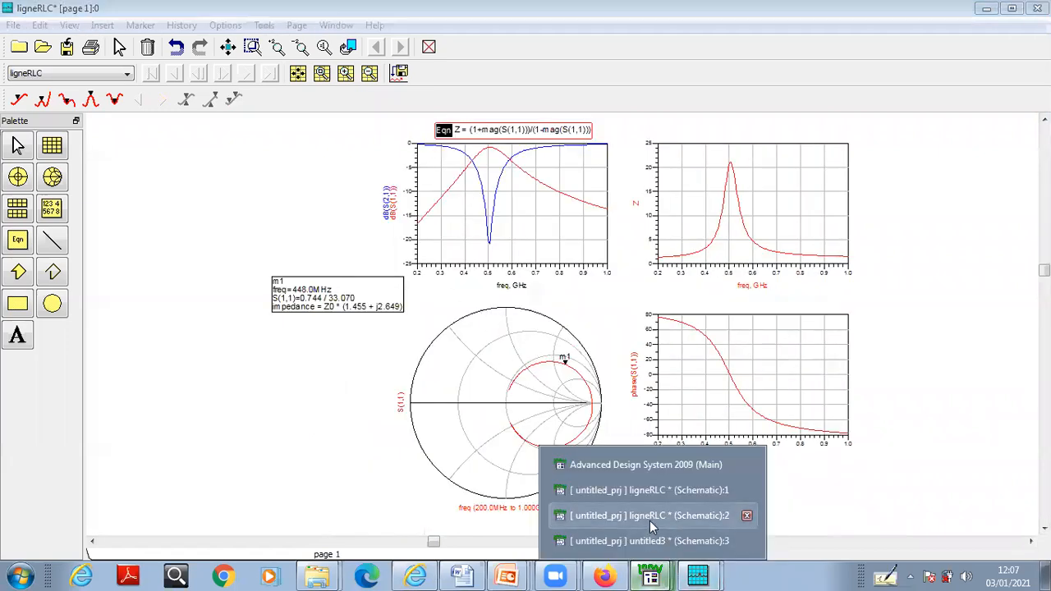
pyautogui.click(648, 541)
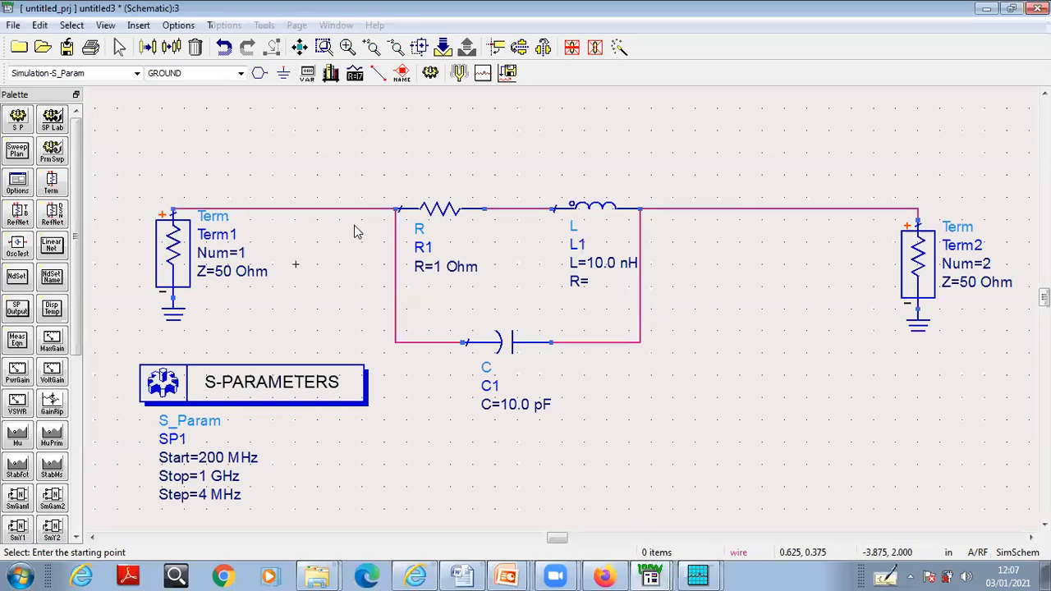